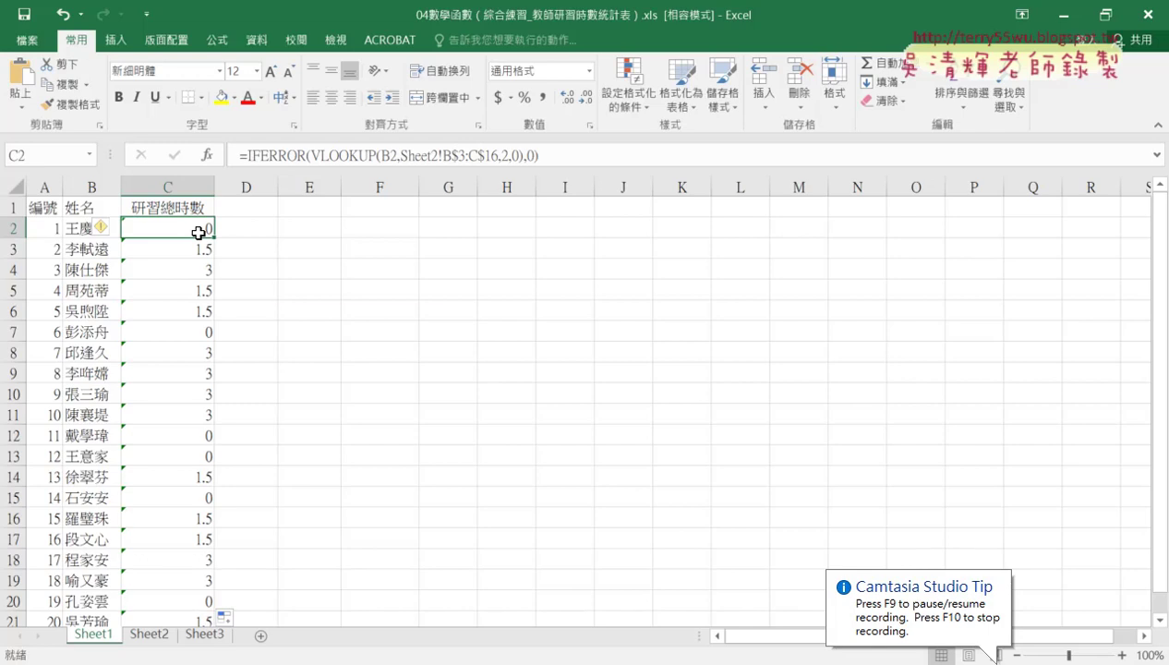
Clear the old total-hours results from C2:C21 and return to cell C2
{"action": "key", "text": "ctrl+shift+Down"}
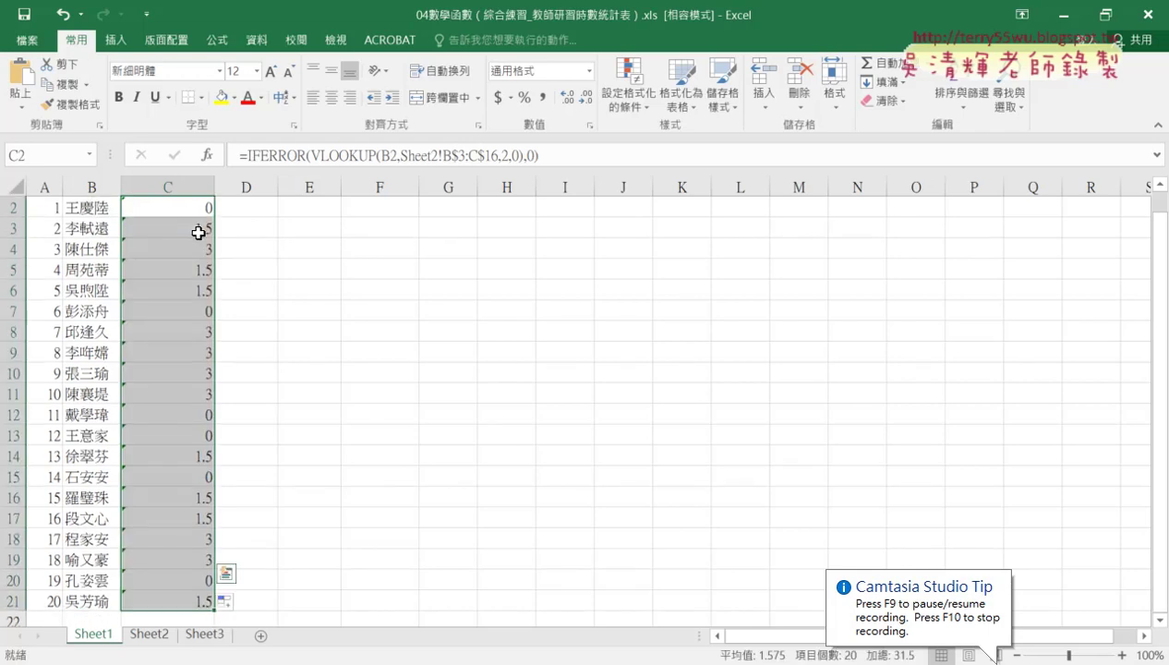
{"action": "key", "text": "Delete"}
{"action": "left_click", "coordinate": [203, 232]}
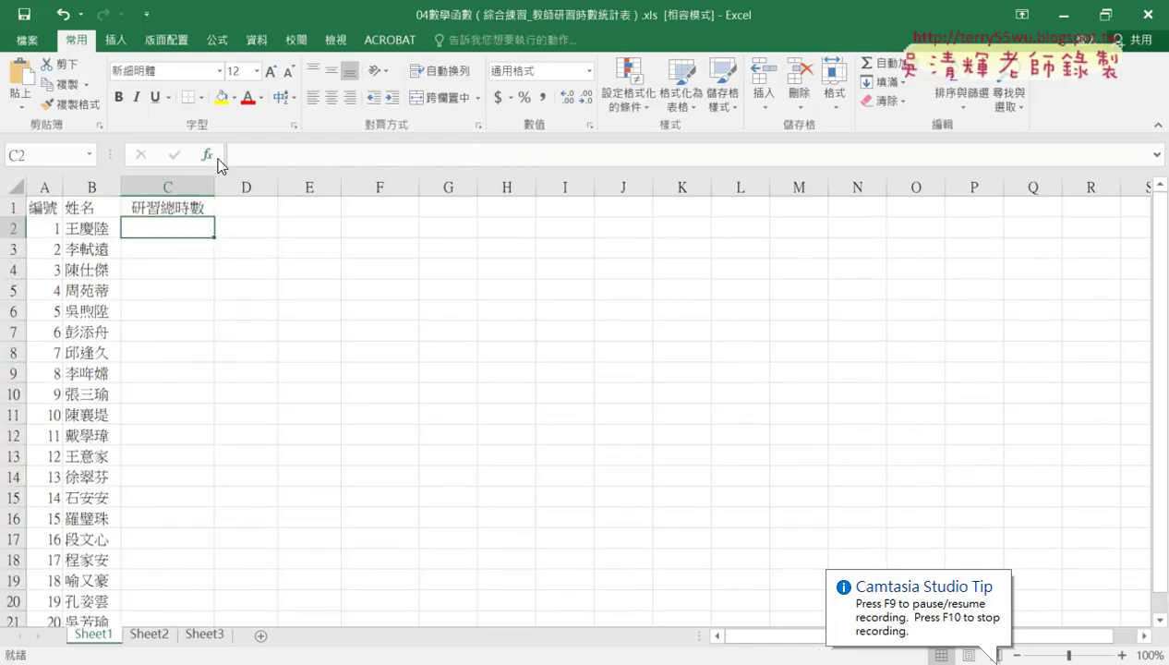
Insert a VLOOKUP function in C2 from the Lookup & Reference category
{"action": "left_click", "coordinate": [207, 155]}
{"action": "left_click", "coordinate": [464, 234]}
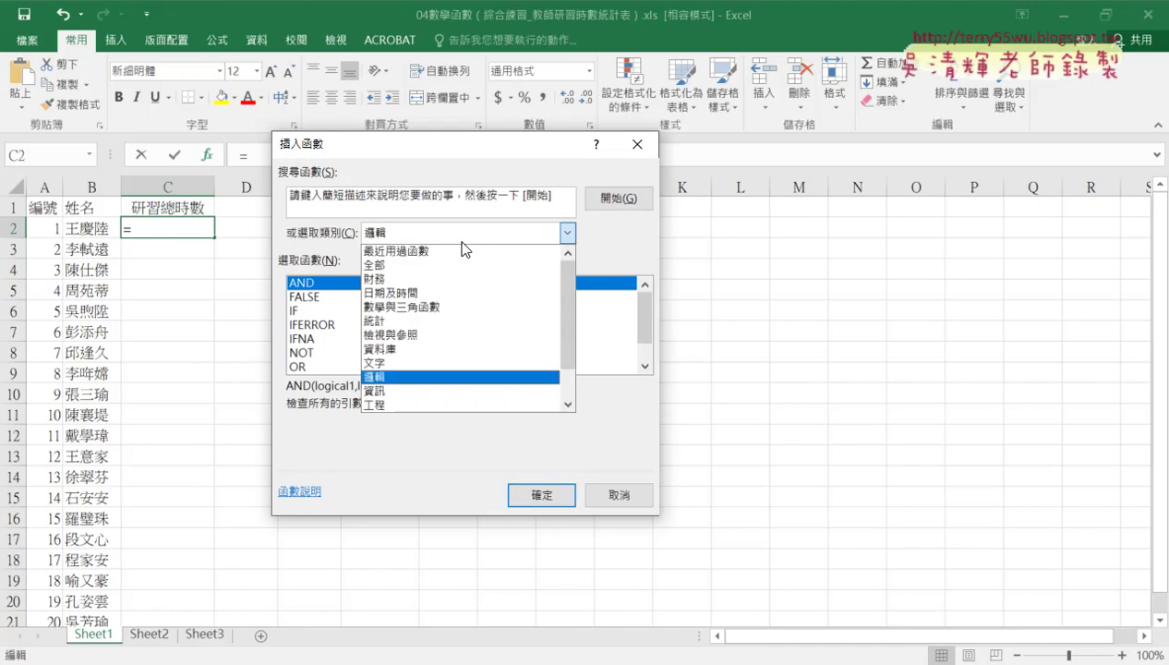
{"action": "left_click", "coordinate": [453, 336]}
{"action": "left_click_drag", "start_coordinate": [635, 315], "coordinate": [647, 368]}
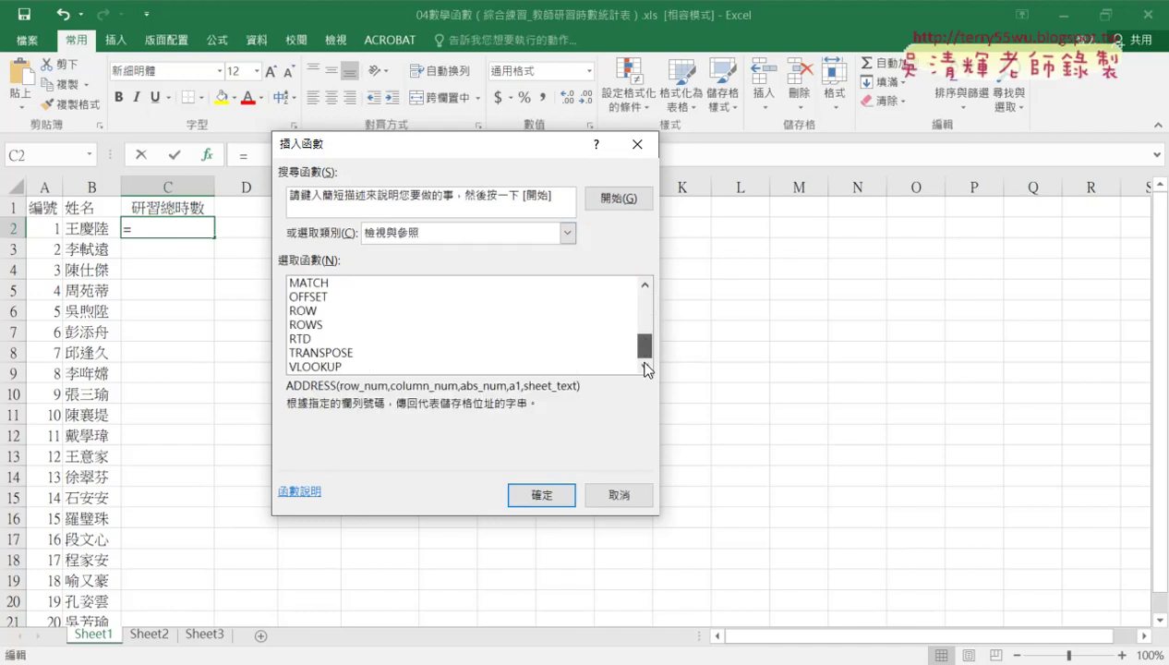
{"action": "double_click", "coordinate": [386, 367]}
{"action": "left_click_drag", "start_coordinate": [457, 163], "coordinate": [595, 146]}
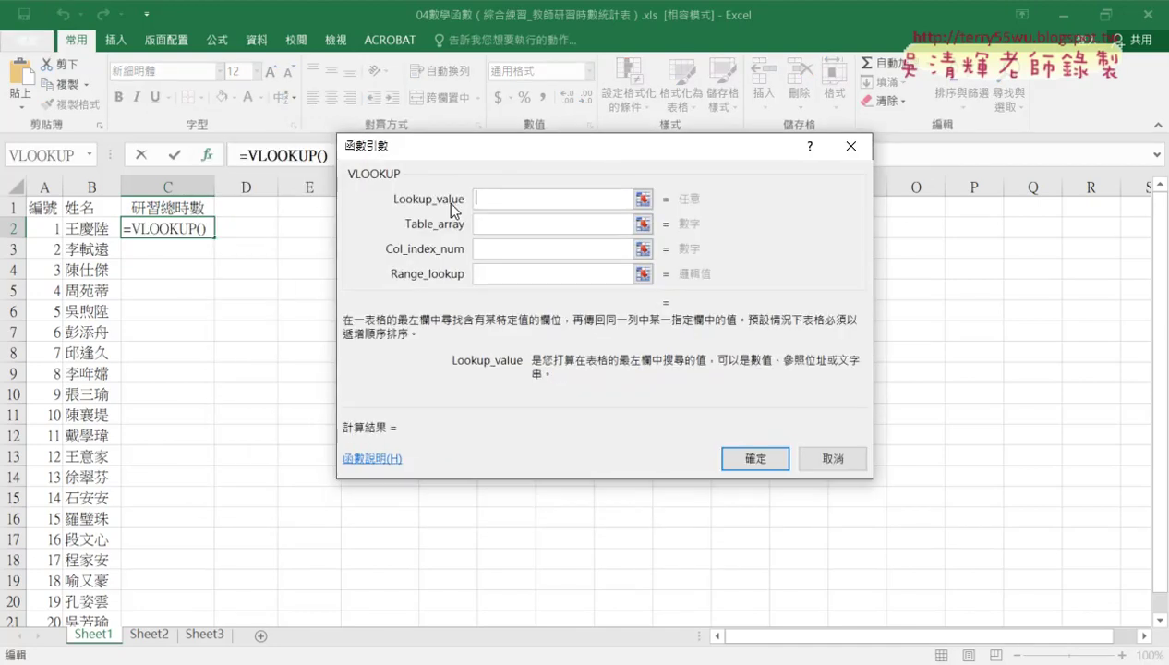
Set VLOOKUP's lookup value to B2 and its table array to Sheet2!B3:C16
{"action": "left_click", "coordinate": [87, 229]}
{"action": "left_click", "coordinate": [511, 225]}
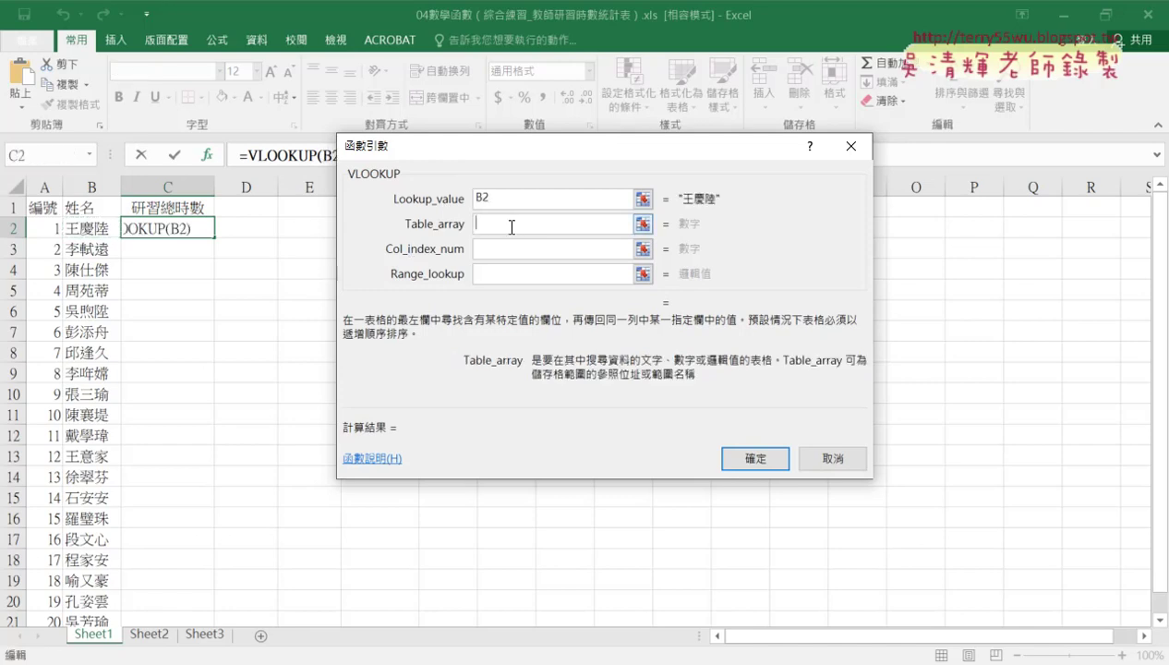
{"action": "left_click", "coordinate": [149, 634]}
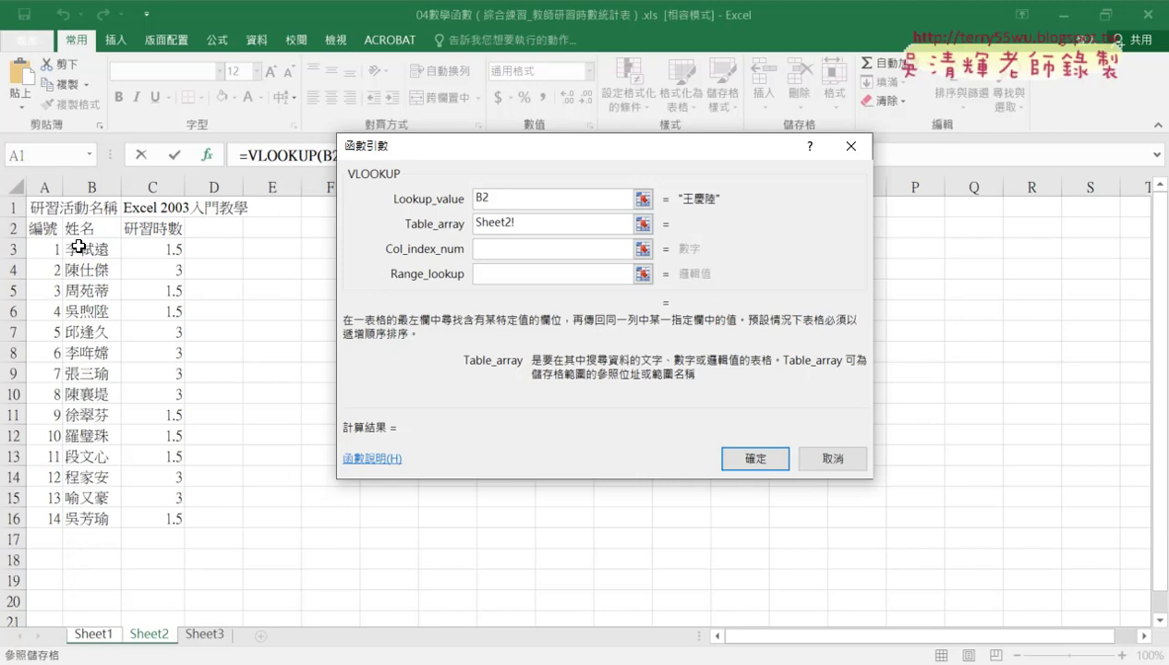
{"action": "left_click_drag", "start_coordinate": [74, 248], "coordinate": [172, 515]}
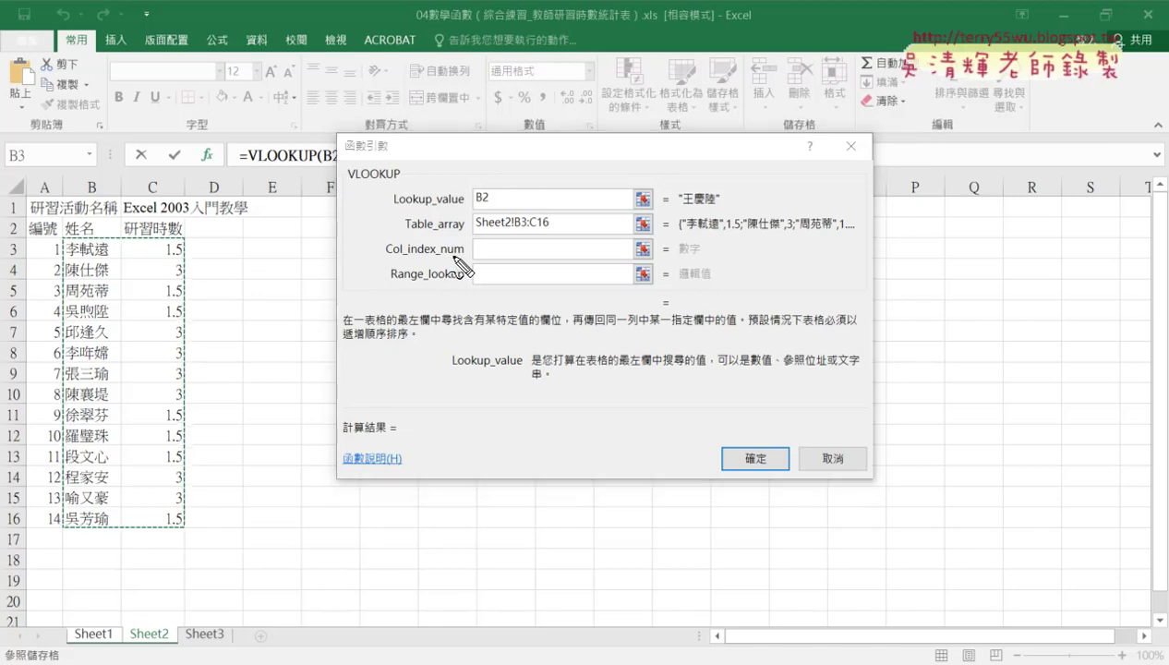
{"action": "left_click_drag", "start_coordinate": [387, 256], "coordinate": [457, 258]}
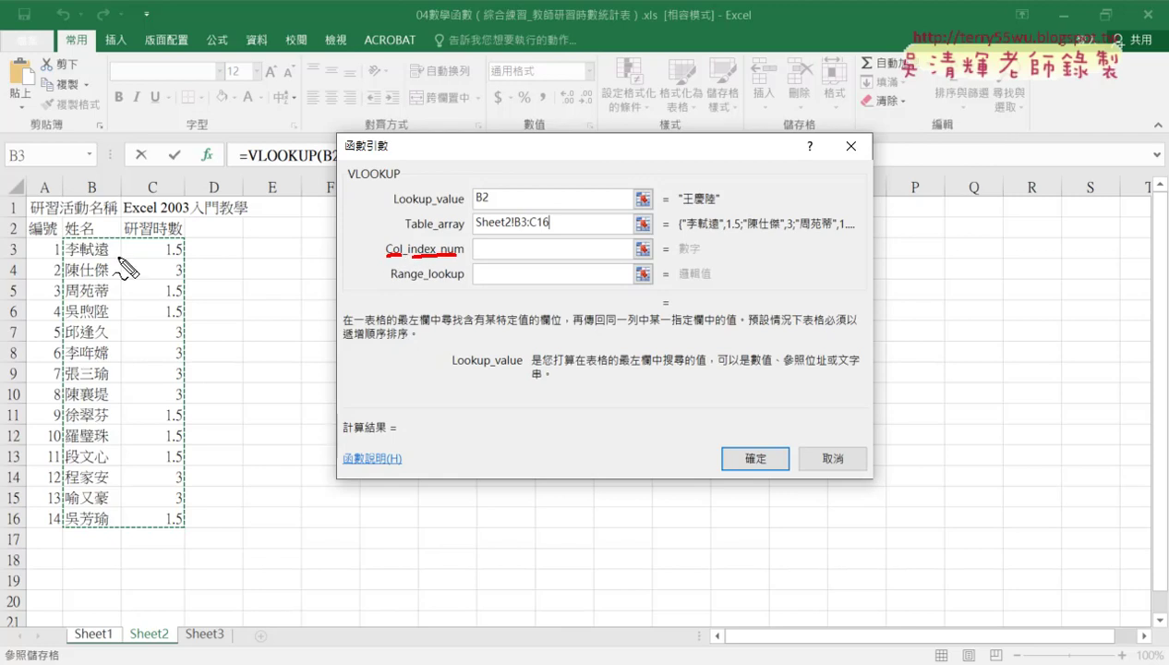
{"action": "left_click_drag", "start_coordinate": [93, 196], "coordinate": [91, 221]}
{"action": "left_click_drag", "start_coordinate": [157, 196], "coordinate": [185, 215]}
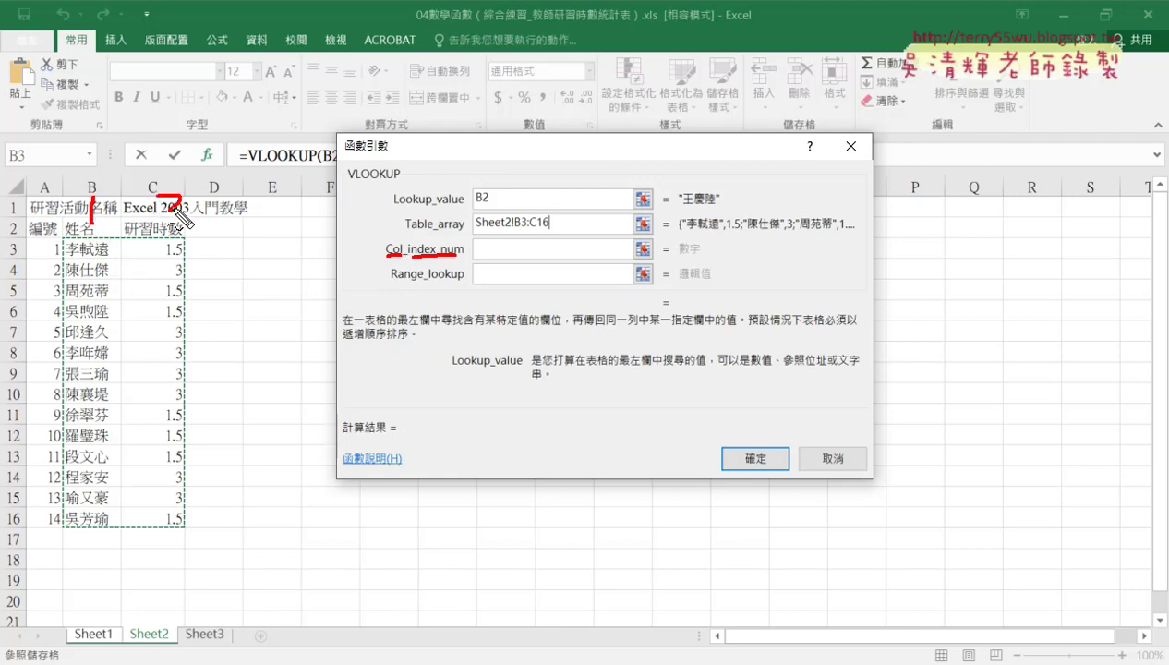
{"action": "mouse_move", "coordinate": [475, 207]}
{"action": "left_mouse_down"}
{"action": "mouse_move", "coordinate": [491, 205]}
{"action": "mouse_move", "coordinate": [296, 125]}
{"action": "mouse_move", "coordinate": [130, 145]}
{"action": "mouse_move", "coordinate": [98, 189]}
{"action": "mouse_move", "coordinate": [112, 185]}
{"action": "left_mouse_up"}
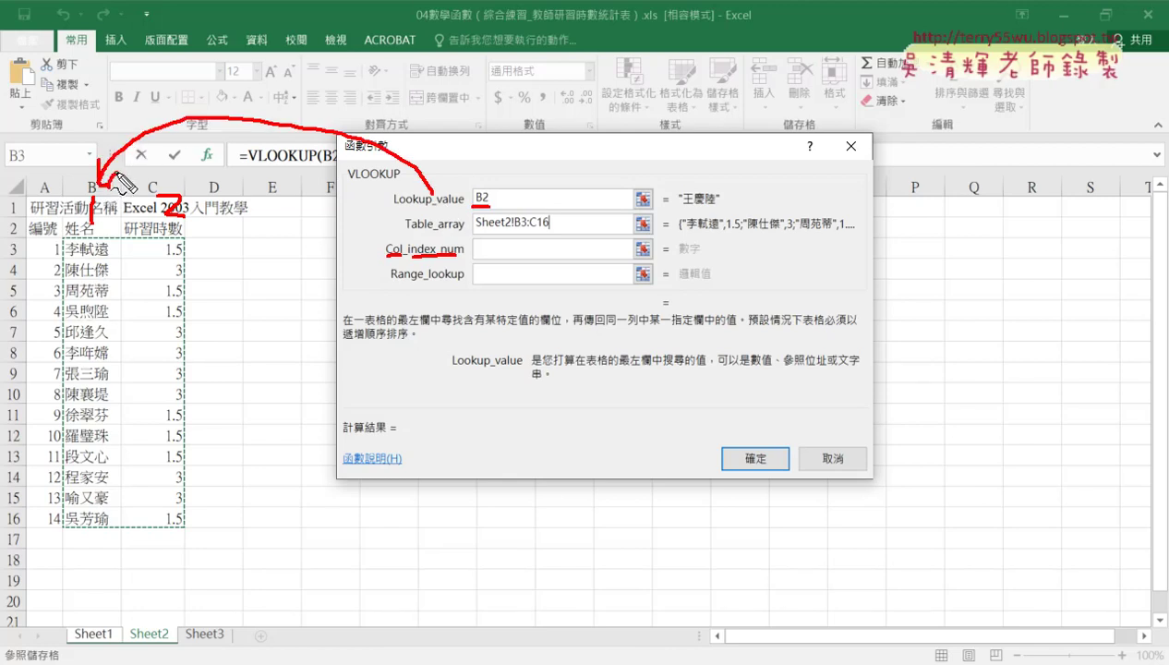
{"action": "left_click_drag", "start_coordinate": [96, 199], "coordinate": [107, 218]}
{"action": "left_click_drag", "start_coordinate": [174, 238], "coordinate": [176, 261]}
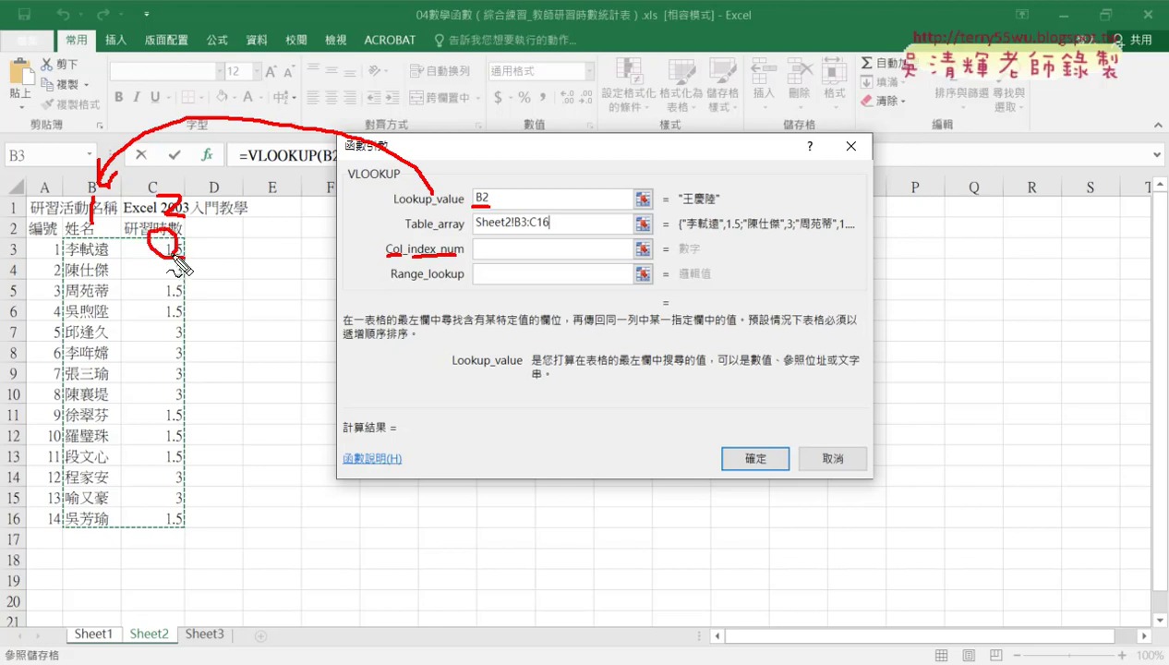
{"action": "mouse_move", "coordinate": [467, 261]}
{"action": "left_mouse_down"}
{"action": "mouse_move", "coordinate": [491, 245]}
{"action": "mouse_move", "coordinate": [493, 255]}
{"action": "left_mouse_up"}
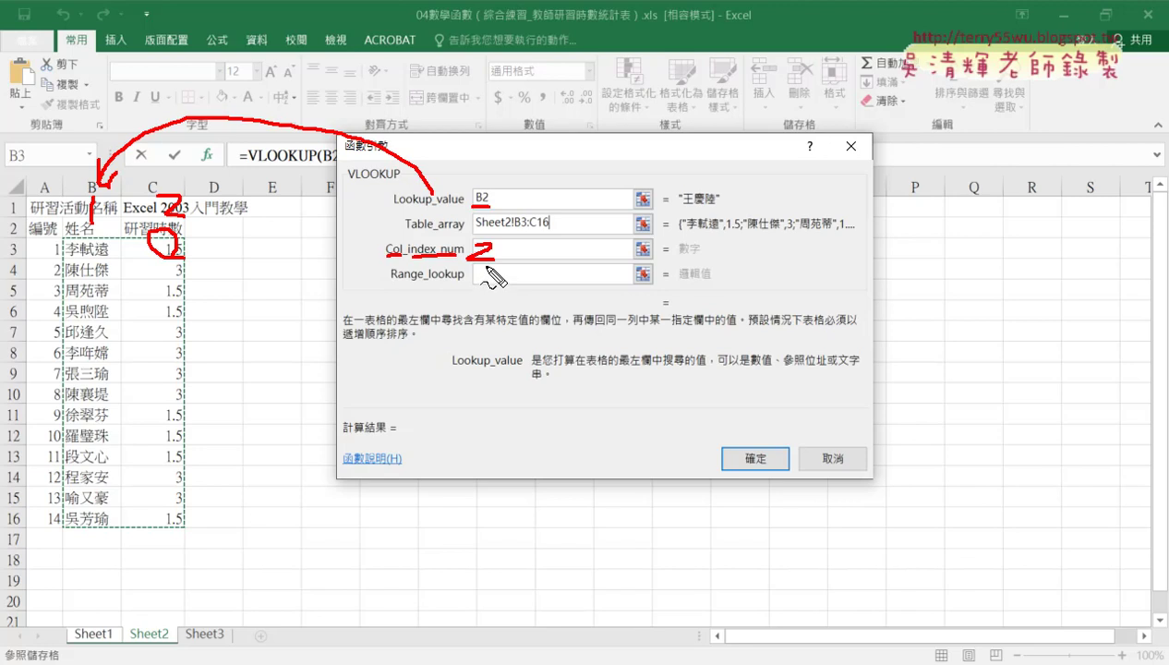
{"action": "left_click_drag", "start_coordinate": [488, 268], "coordinate": [495, 269]}
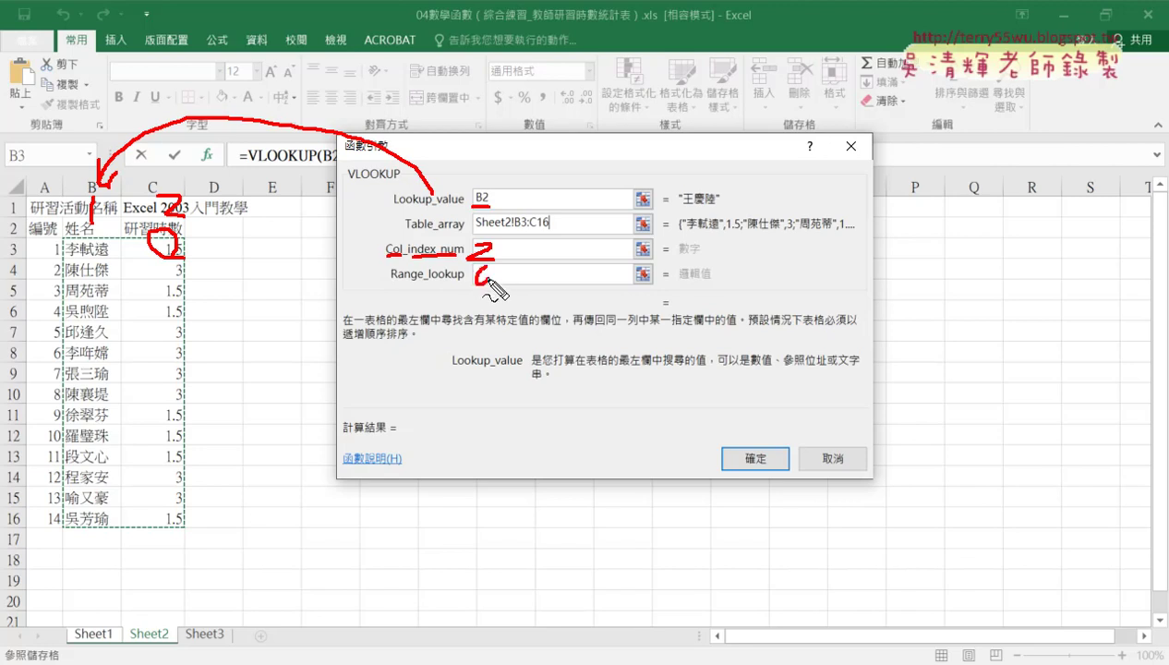
{"action": "key", "text": "Escape"}
Finish the VLOOKUP with column index 2, match type 0 and table Sheet2!B$3:C$16
{"action": "left_click", "coordinate": [497, 249]}
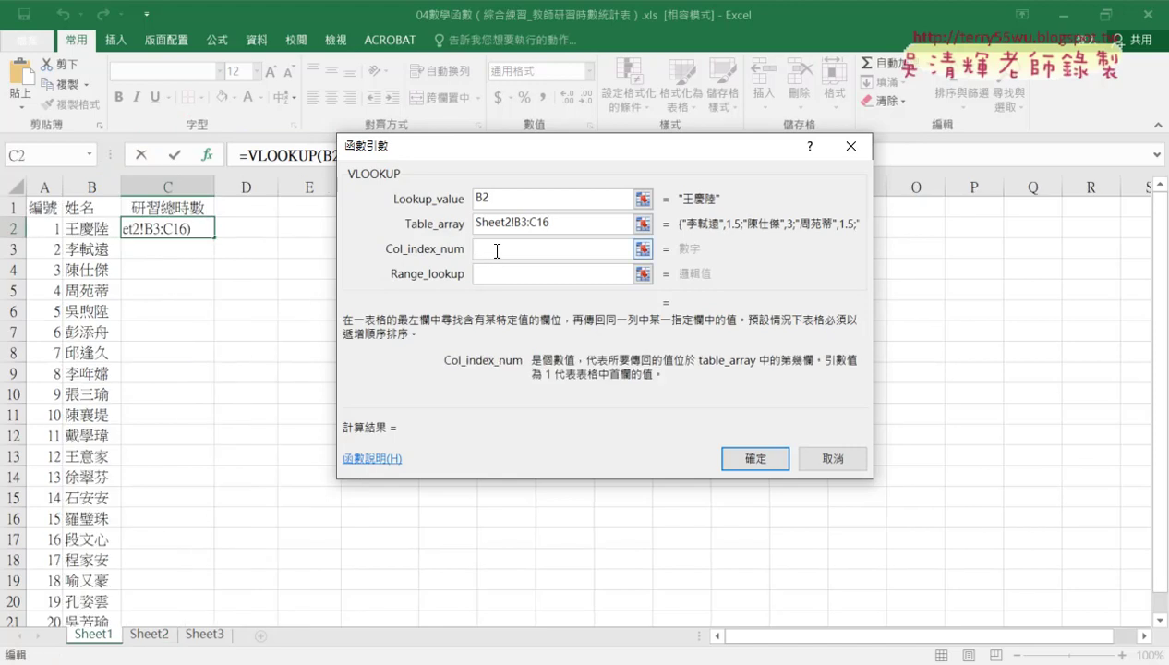
{"action": "type", "text": "2"}
{"action": "left_click", "coordinate": [497, 273]}
{"action": "type", "text": "0"}
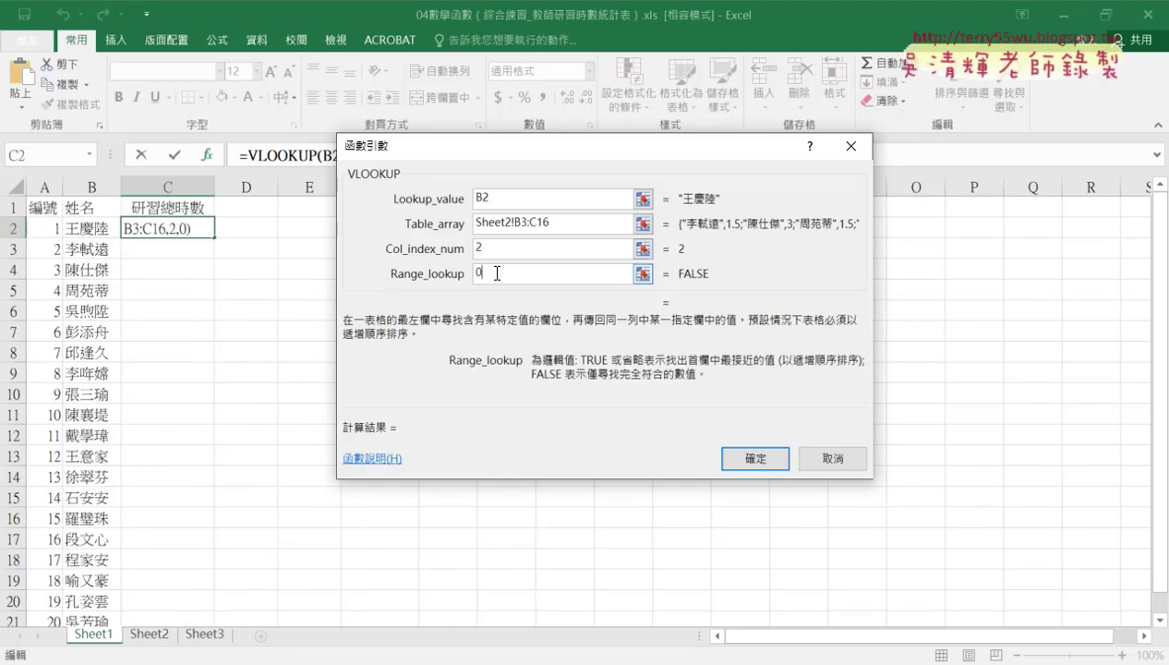
{"action": "left_click", "coordinate": [520, 223]}
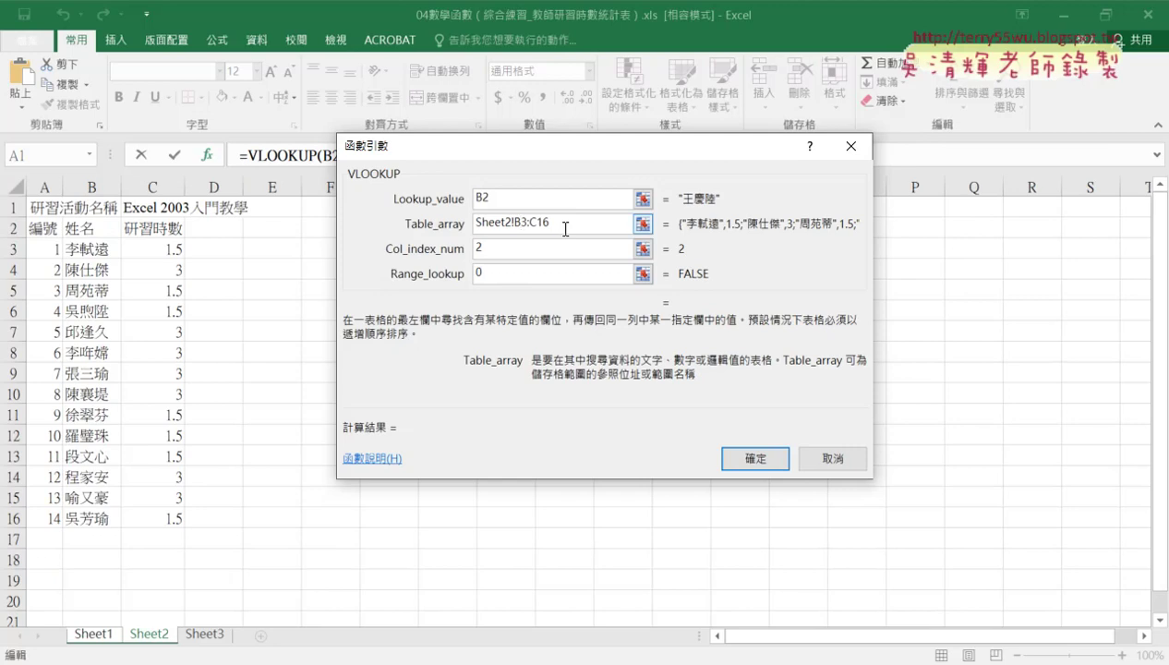
{"action": "type", "text": "$"}
{"action": "left_click", "coordinate": [753, 456]}
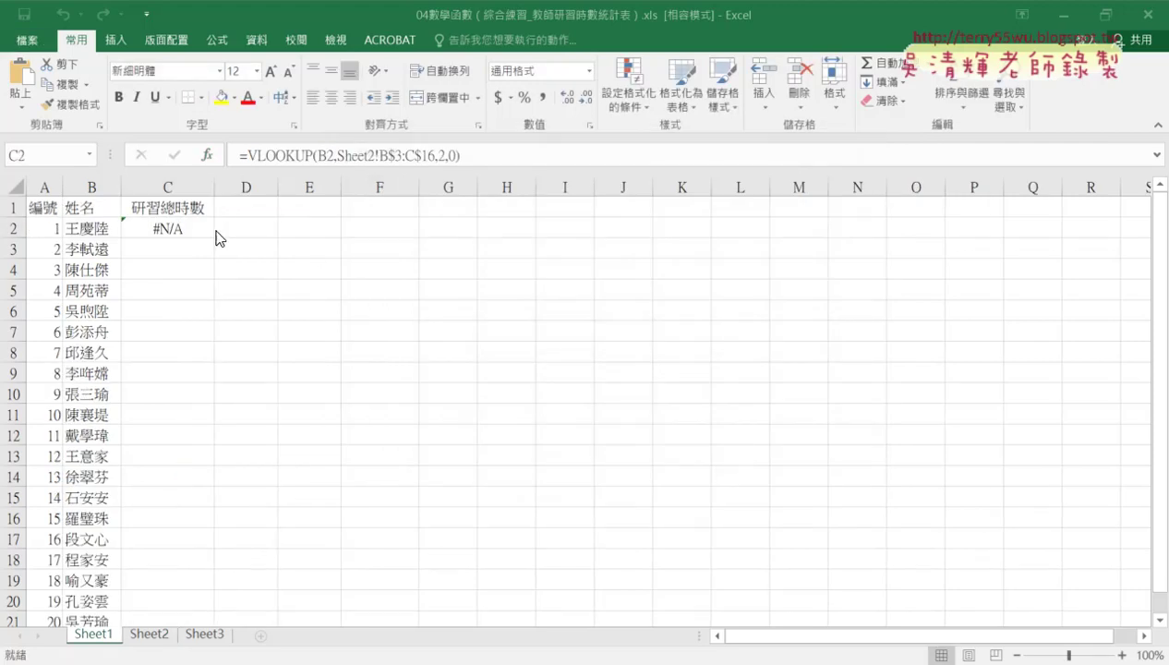
Cut the VLOOKUP expression out of C2 and insert an IFERROR function instead
{"action": "left_click_drag", "start_coordinate": [246, 155], "coordinate": [522, 154]}
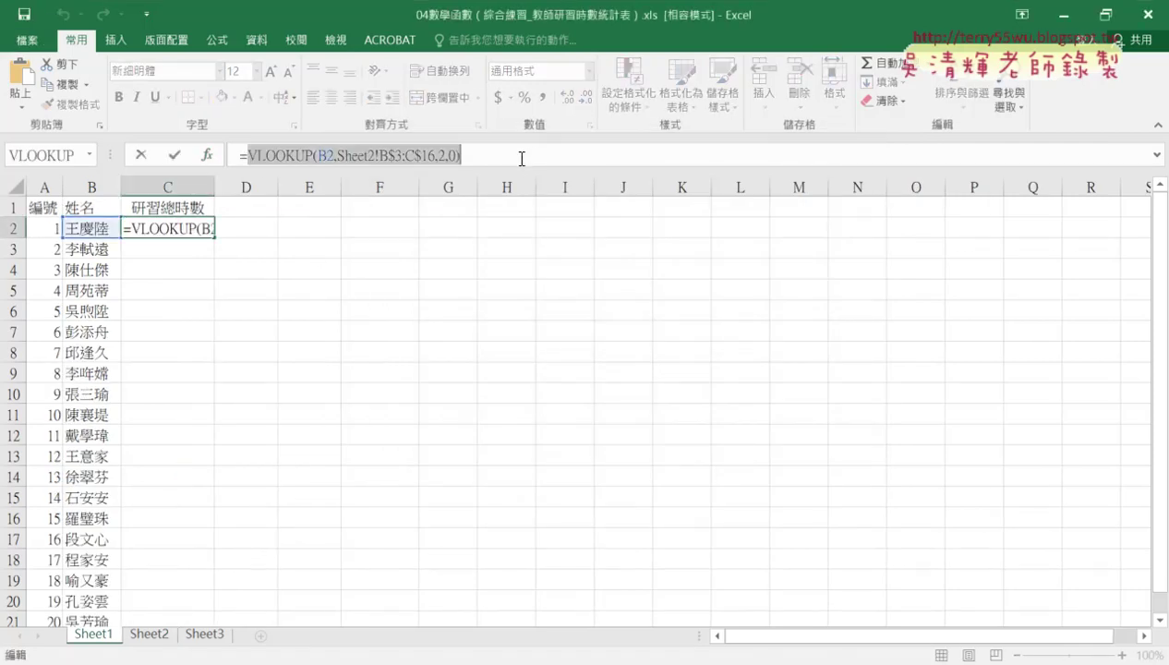
{"action": "right_click", "coordinate": [426, 155]}
{"action": "left_click", "coordinate": [449, 162]}
{"action": "left_click", "coordinate": [207, 155]}
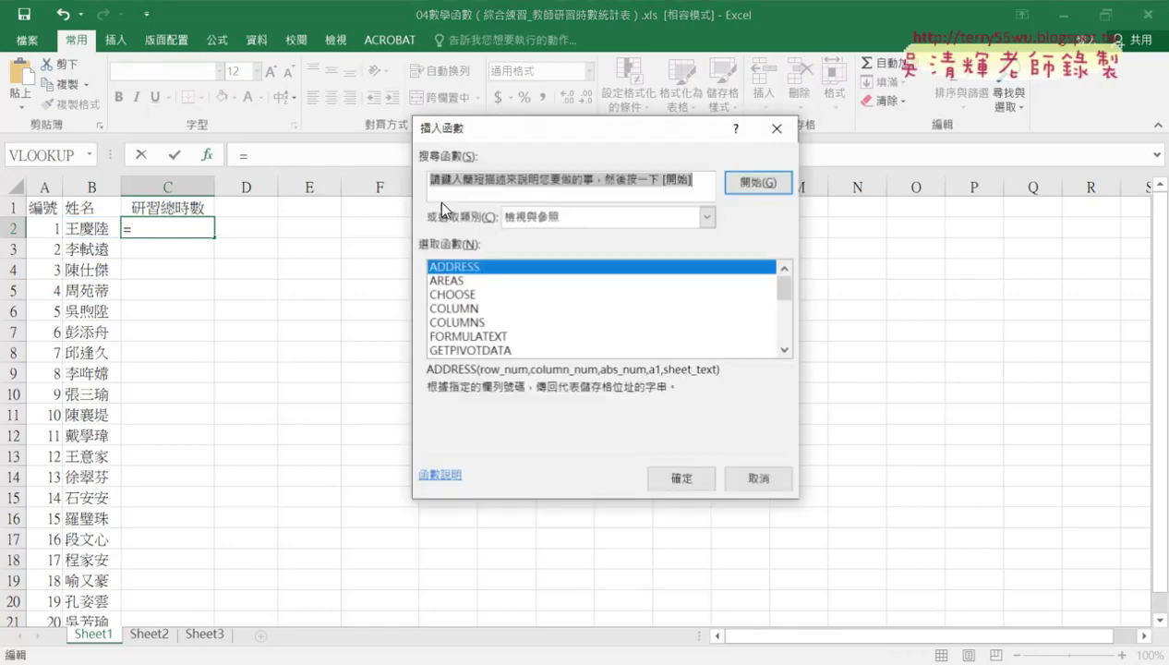
{"action": "left_click", "coordinate": [548, 216]}
{"action": "left_click", "coordinate": [544, 360]}
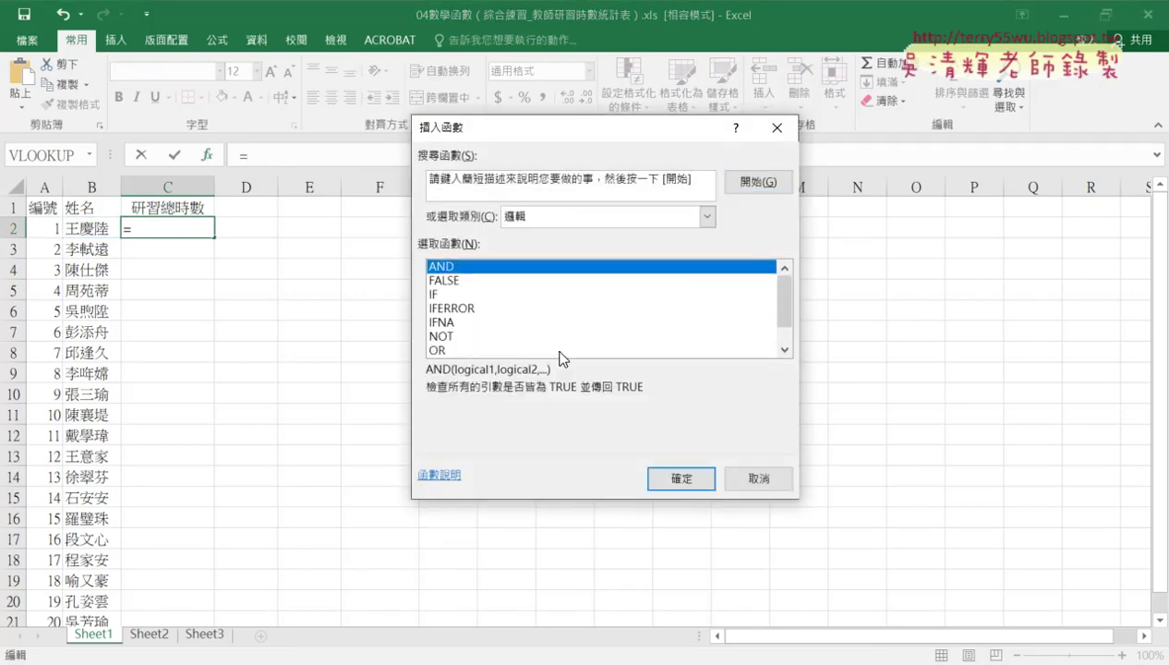
{"action": "double_click", "coordinate": [575, 307]}
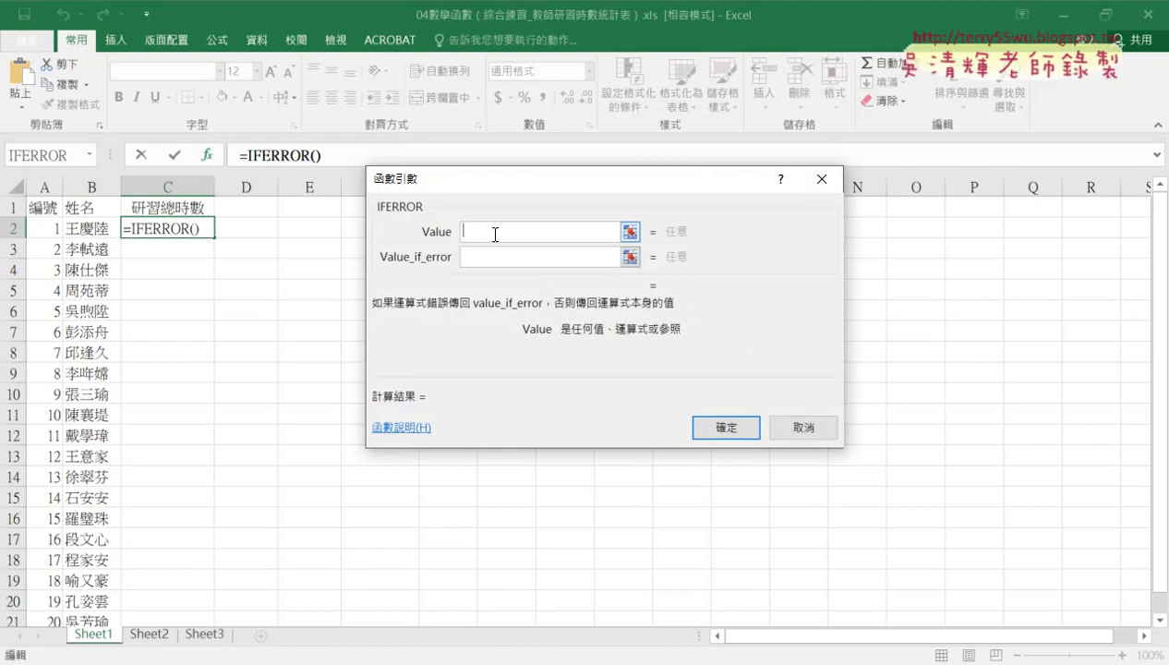
Make IFERROR return the pasted VLOOKUP or 0, then fill it down column C
{"action": "right_click", "coordinate": [495, 235]}
{"action": "left_click", "coordinate": [526, 287]}
{"action": "left_click", "coordinate": [521, 256]}
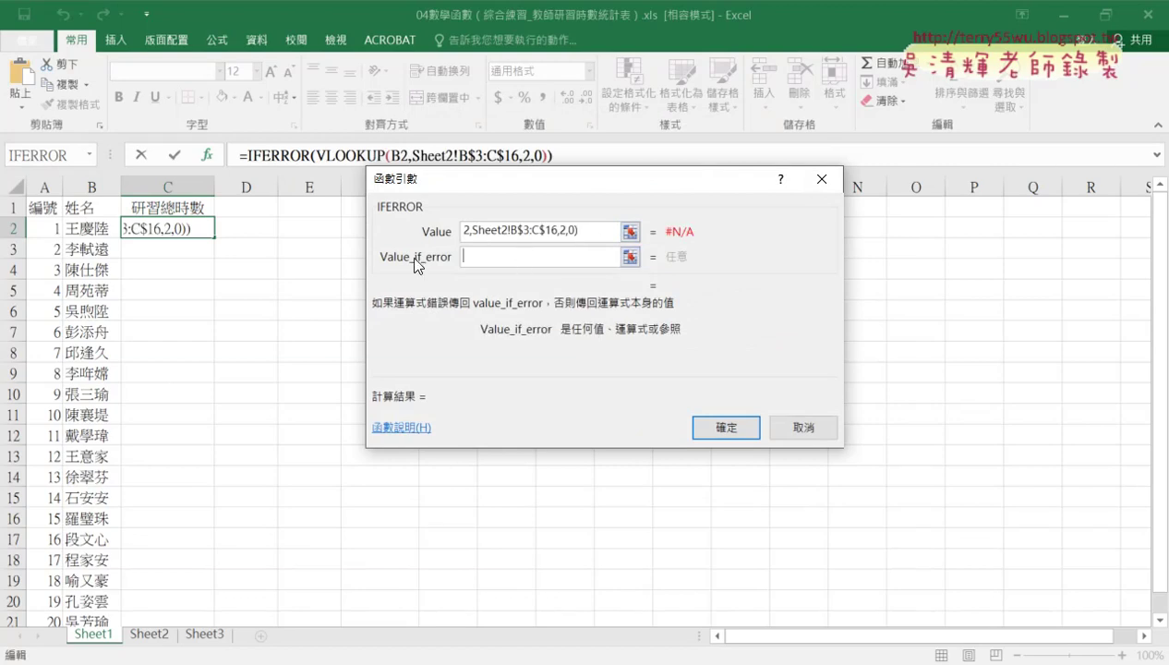
{"action": "type", "text": "0"}
{"action": "left_click", "coordinate": [707, 426]}
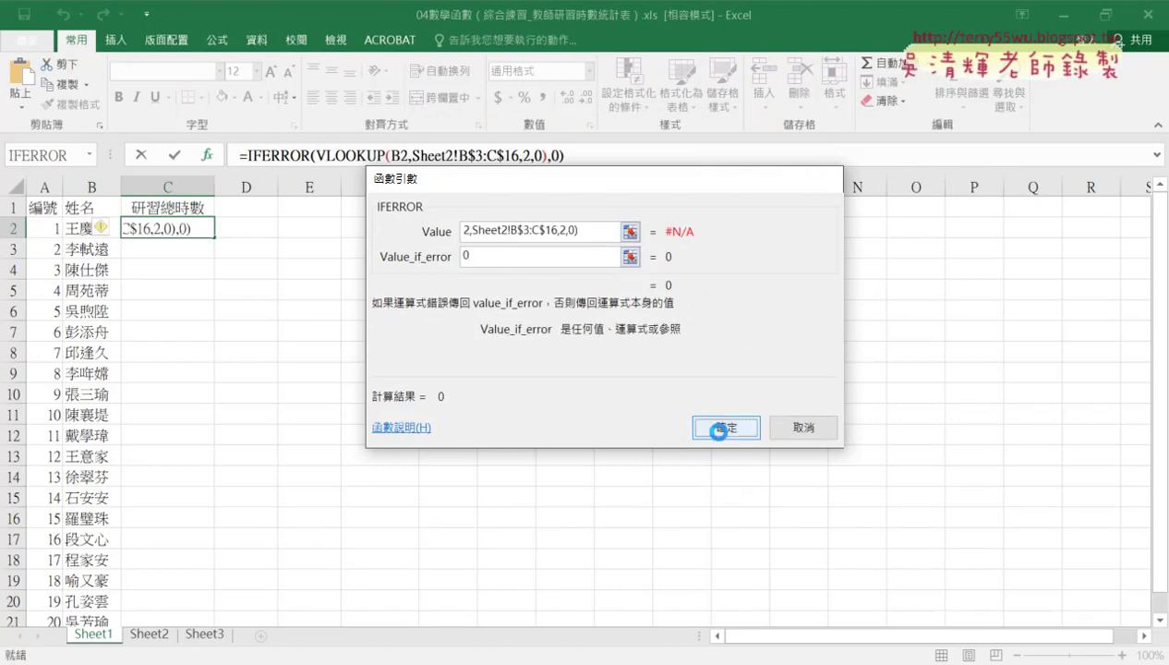
{"action": "double_click", "coordinate": [216, 239]}
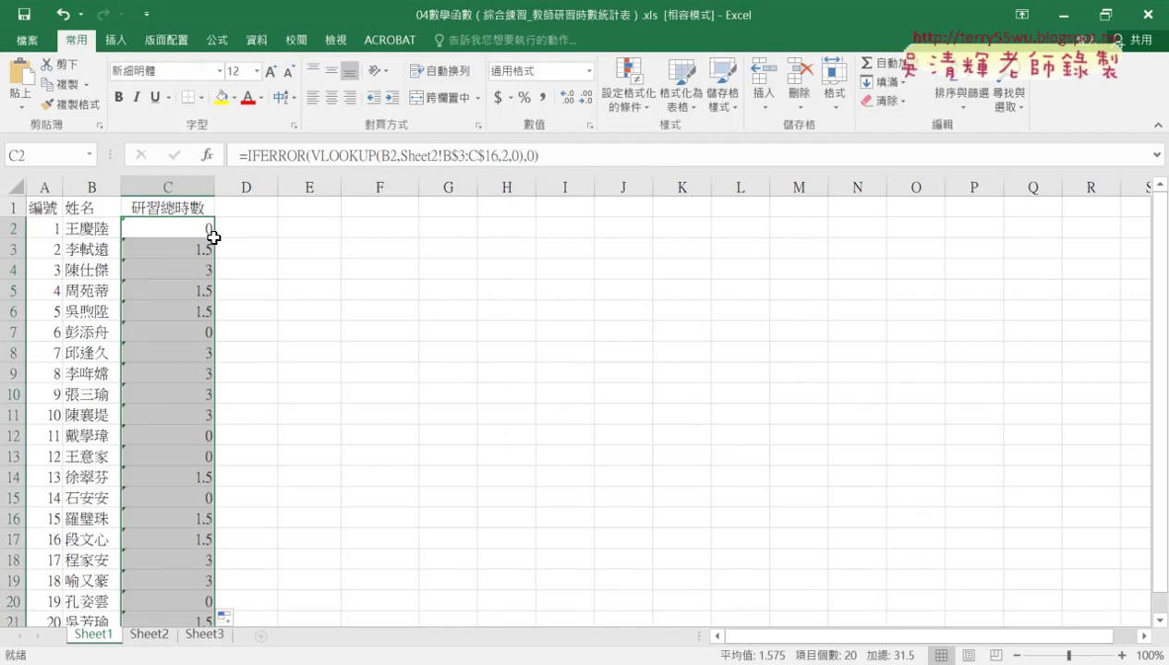
Inspect the Sheet2 and Sheet3 hours tables, then return to Sheet1 cell C2
{"action": "left_click", "coordinate": [151, 635]}
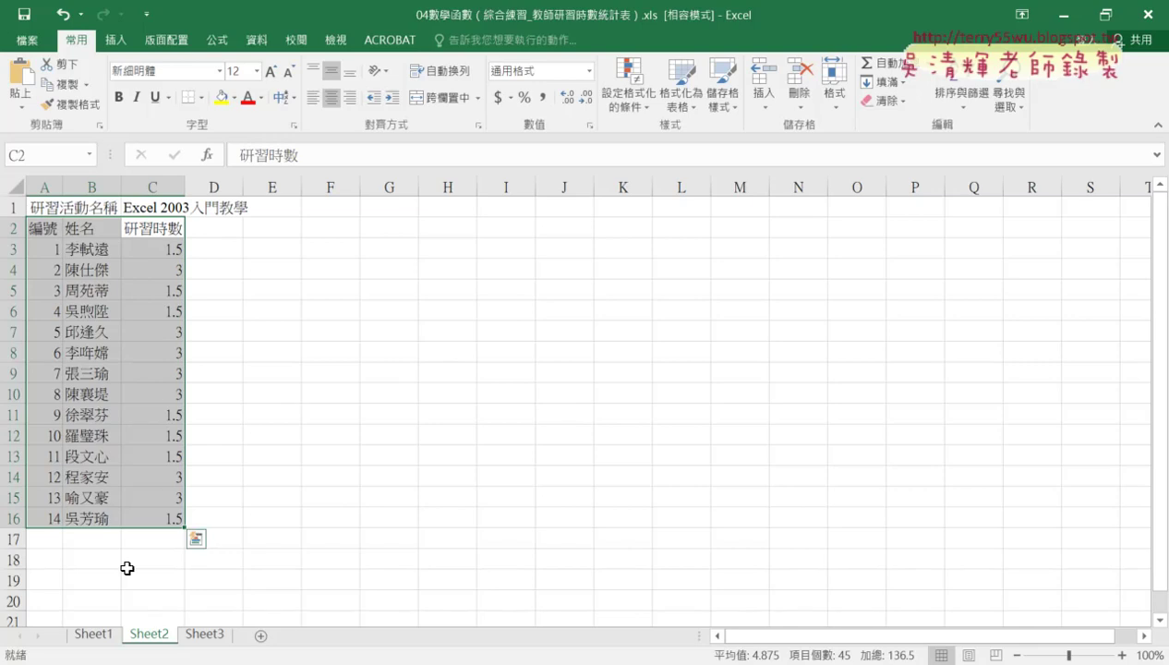
{"action": "left_click", "coordinate": [93, 635]}
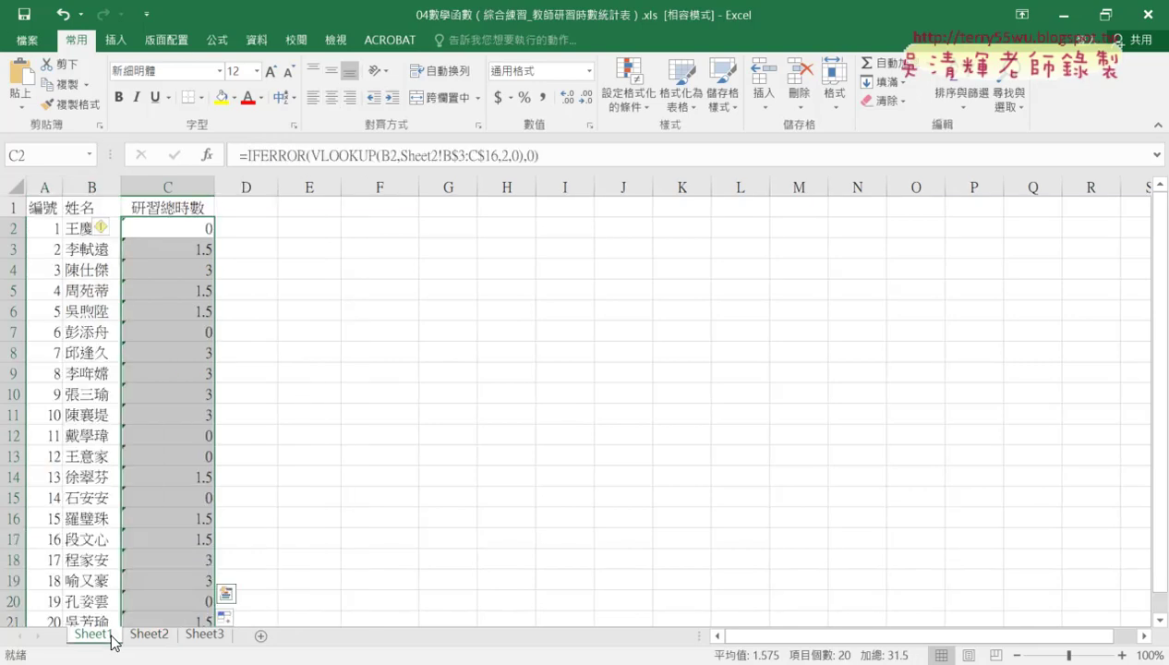
{"action": "left_click", "coordinate": [161, 637]}
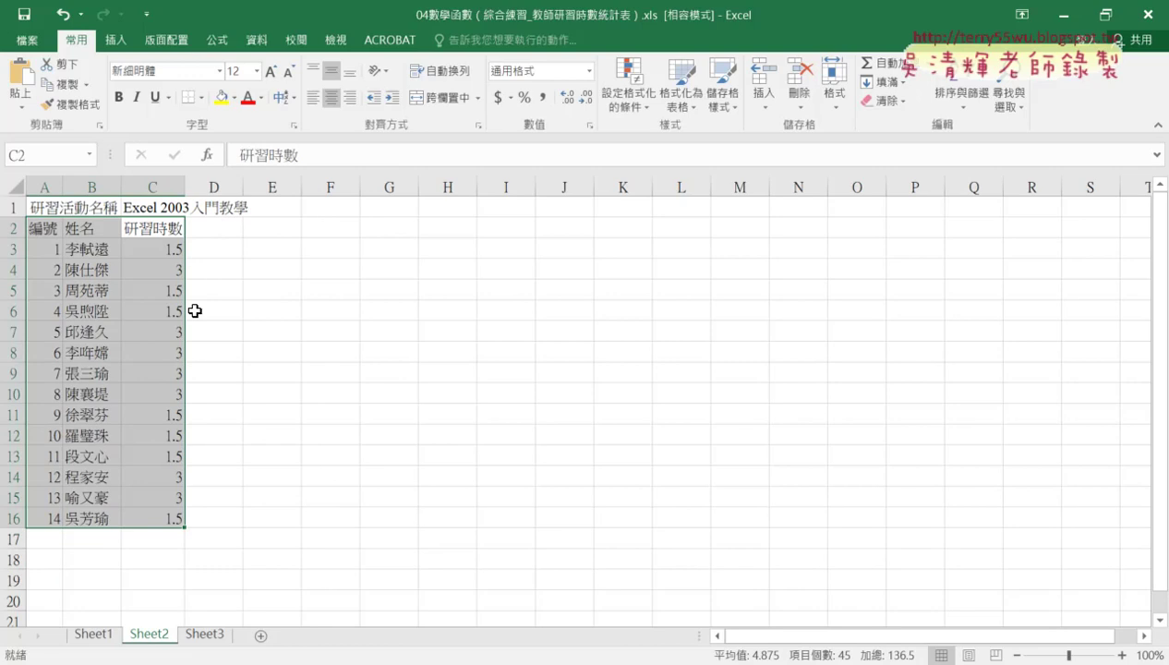
{"action": "left_click", "coordinate": [218, 638]}
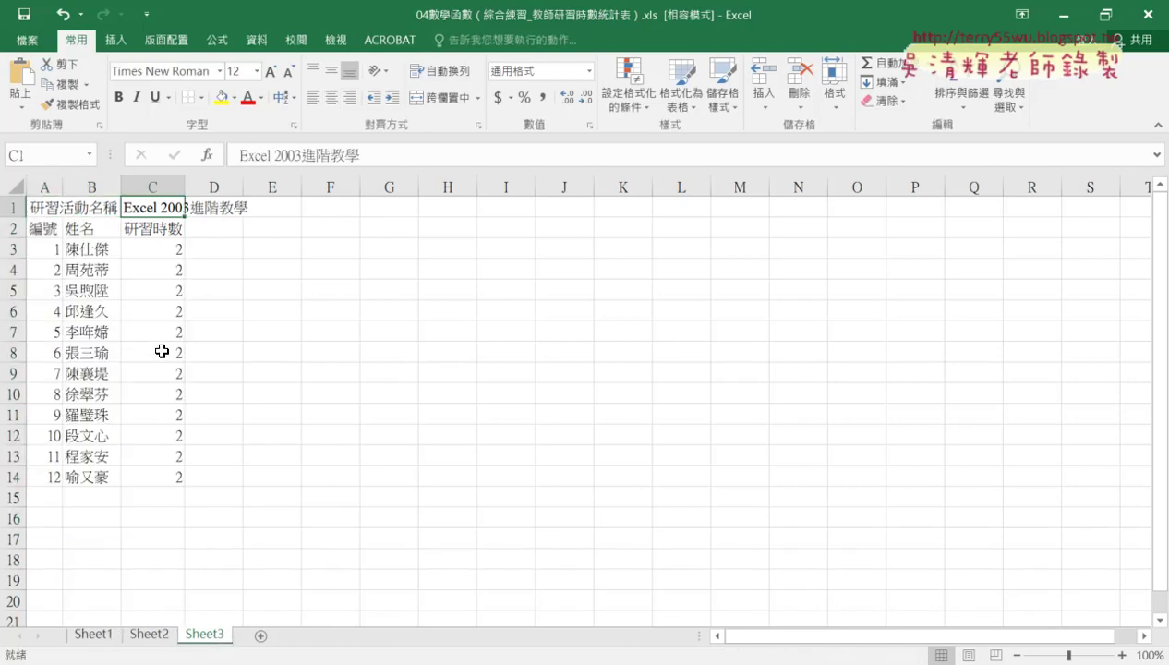
{"action": "left_click", "coordinate": [96, 636]}
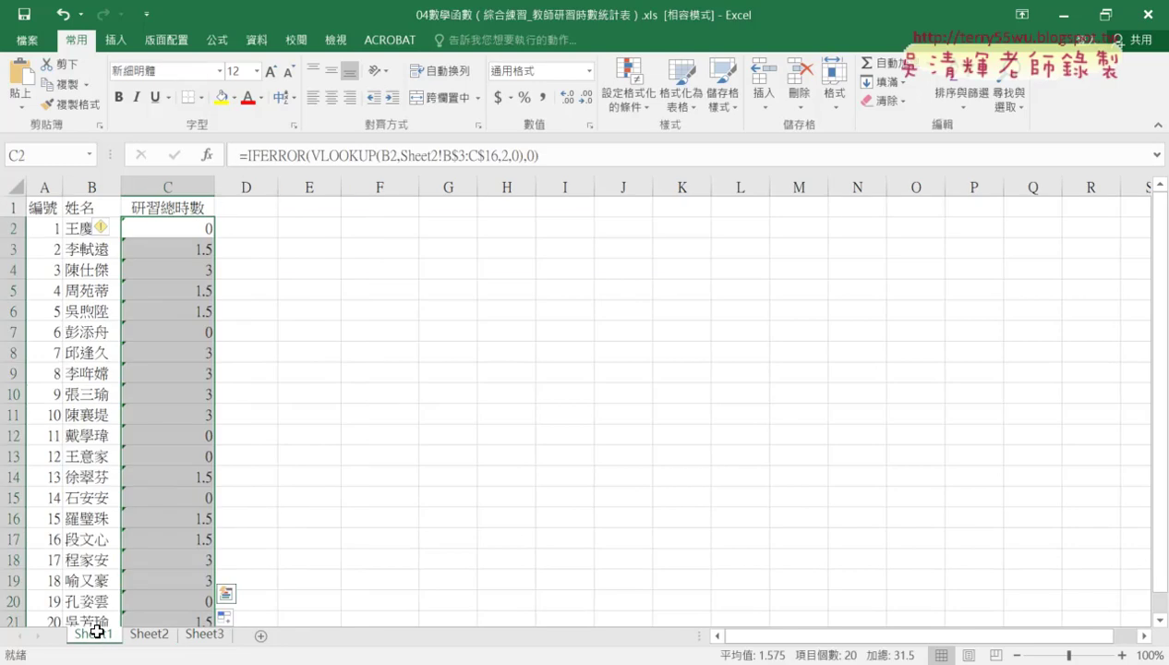
{"action": "left_click", "coordinate": [189, 230]}
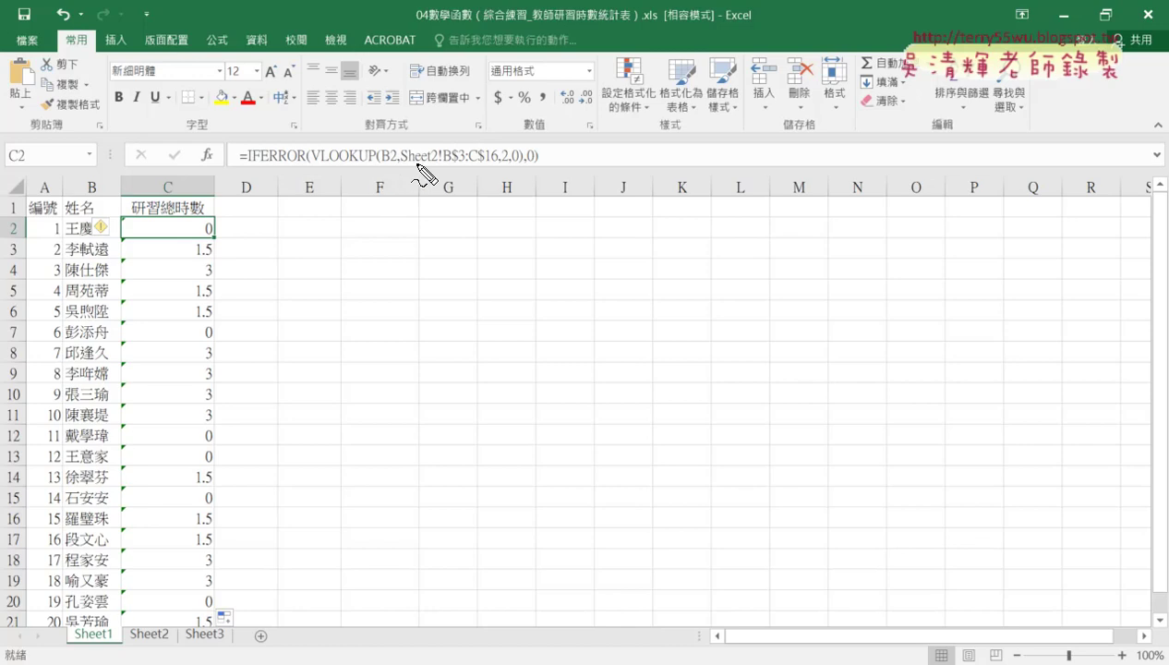
Mark the Sheet2 reference and the Sheet2/Sheet3 tabs as data sources, then edit C2's formula
{"action": "left_click_drag", "start_coordinate": [405, 164], "coordinate": [428, 164]}
{"action": "left_click_drag", "start_coordinate": [132, 646], "coordinate": [159, 645]}
{"action": "left_click_drag", "start_coordinate": [187, 646], "coordinate": [223, 646]}
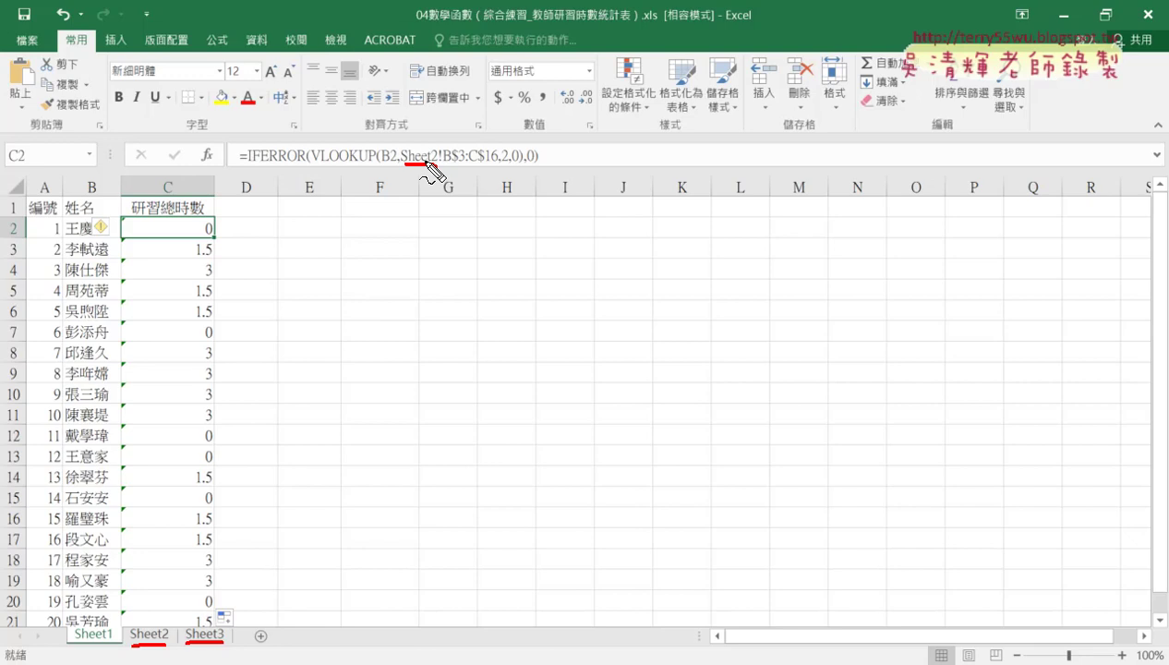
{"action": "key", "text": "Escape"}
{"action": "left_click", "coordinate": [433, 157]}
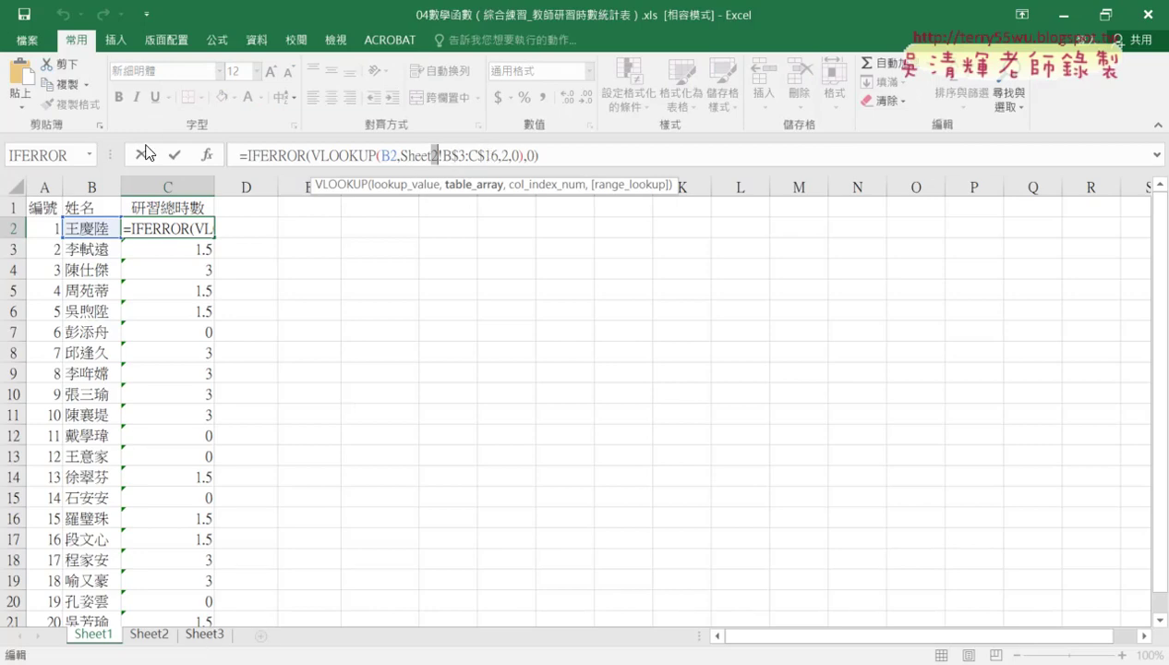
{"action": "left_click", "coordinate": [148, 157]}
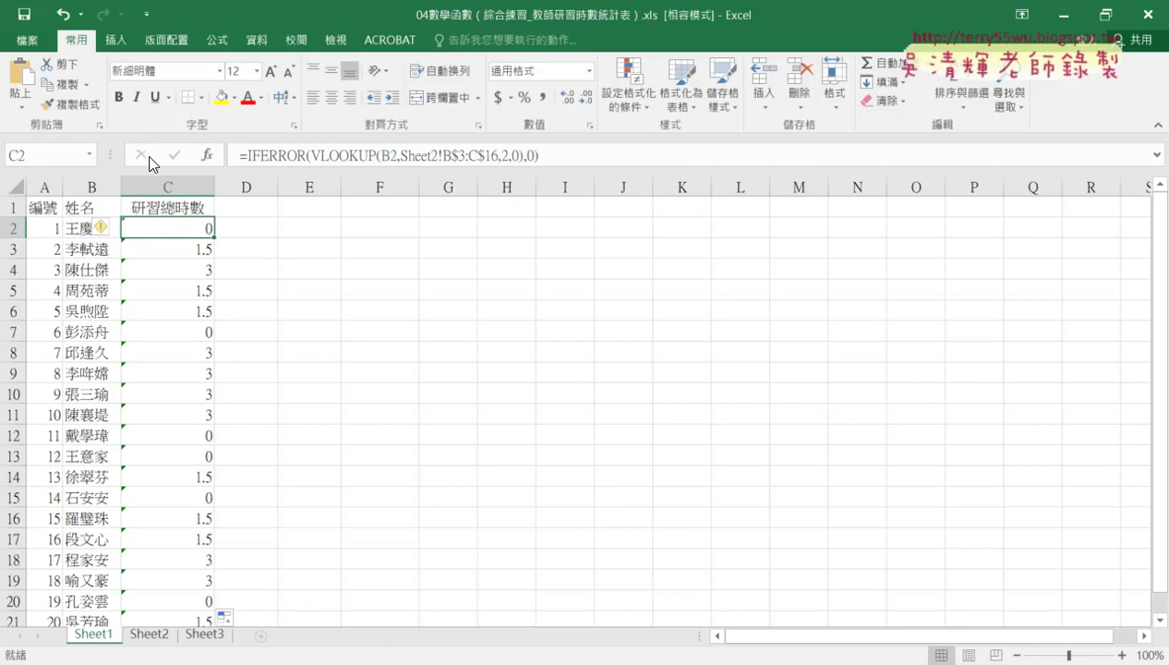
{"action": "left_click", "coordinate": [149, 634]}
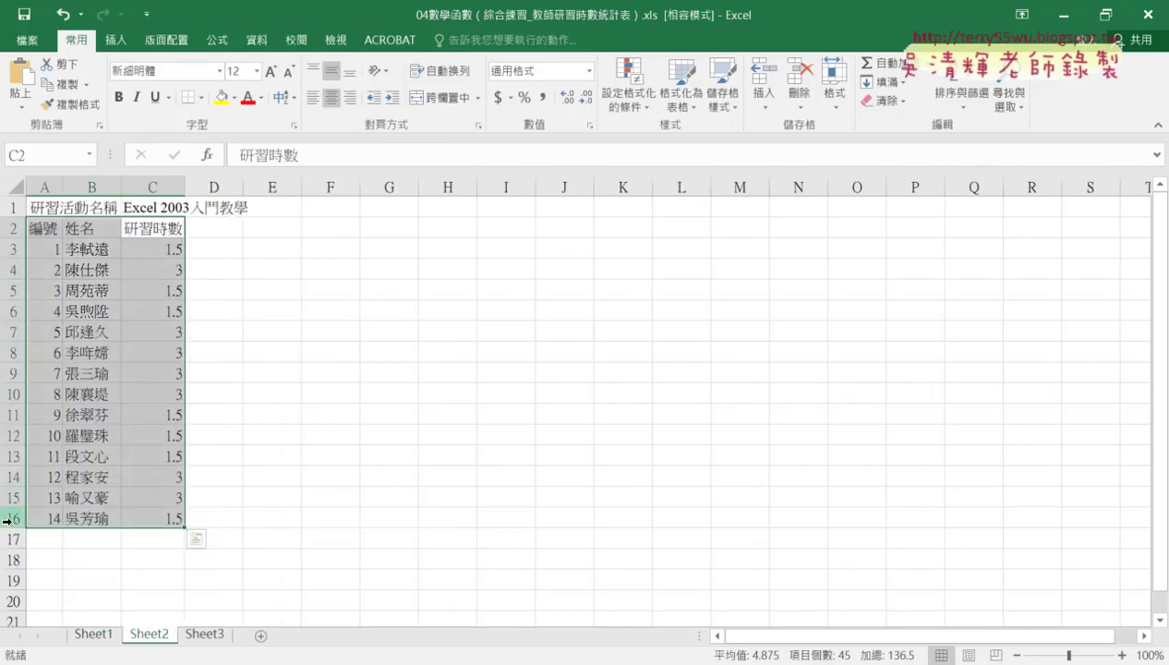
{"action": "left_click", "coordinate": [204, 635]}
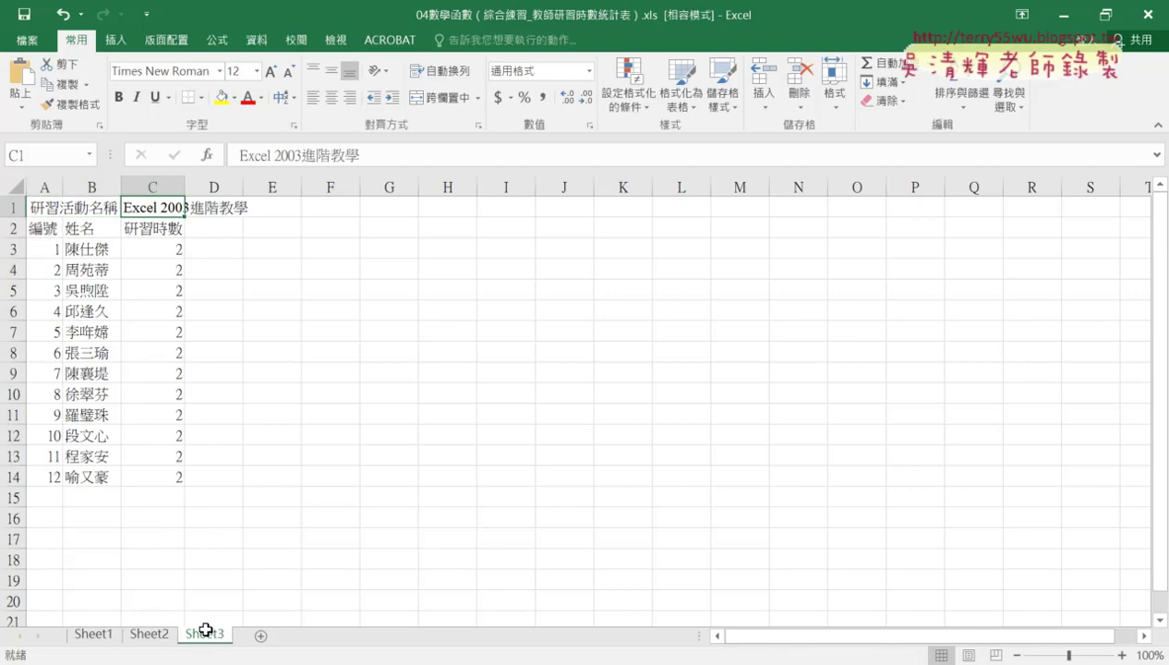
{"action": "left_click", "coordinate": [12, 476]}
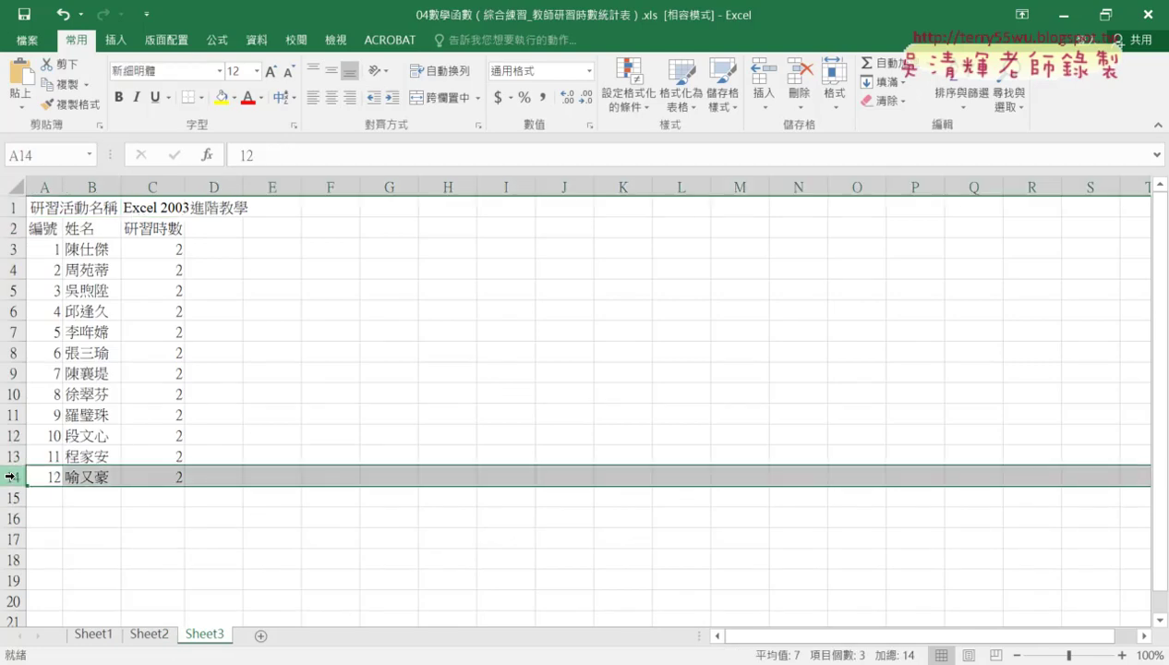
{"action": "left_click", "coordinate": [96, 634]}
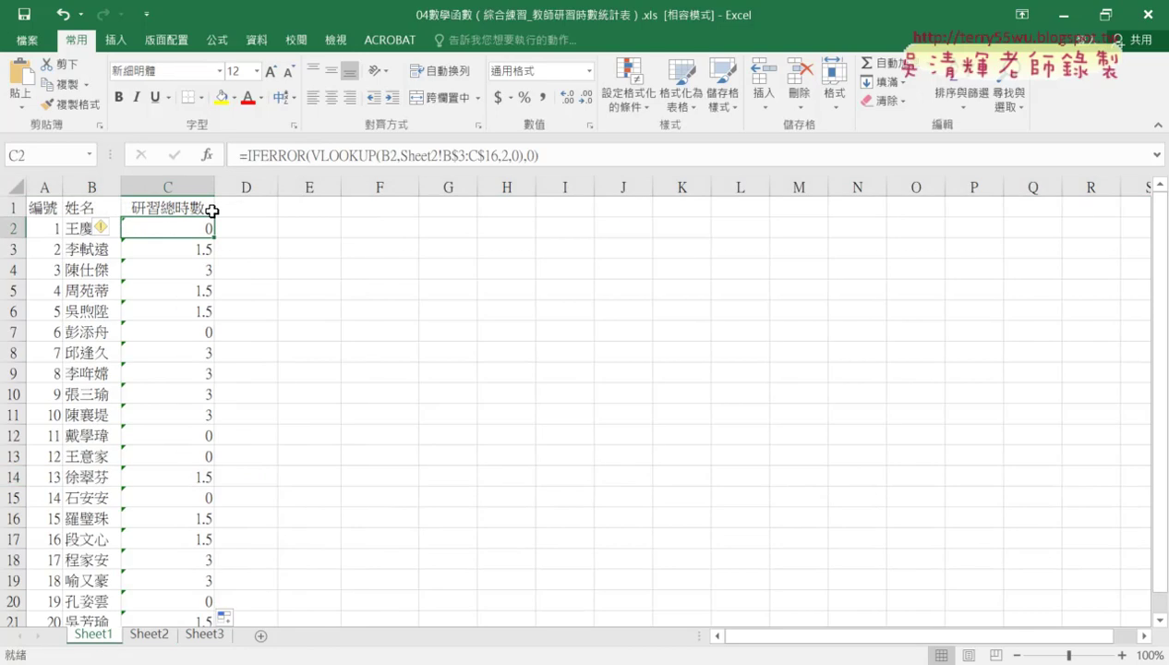
{"action": "left_click", "coordinate": [434, 154]}
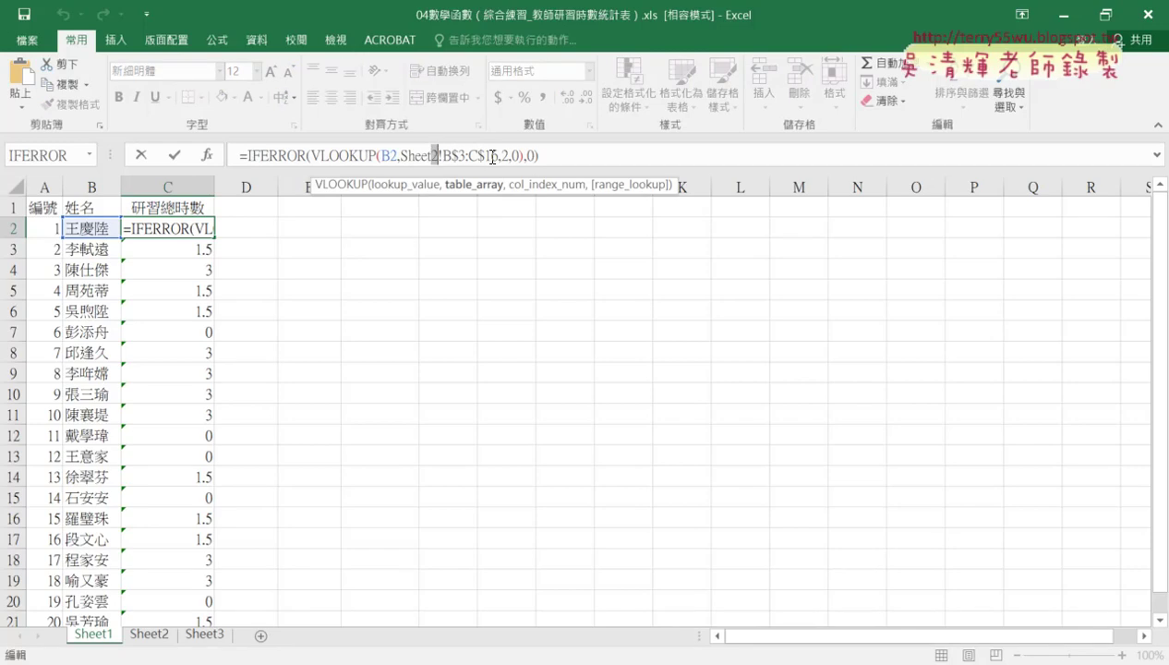
{"action": "type", "text": "3:C$1"}
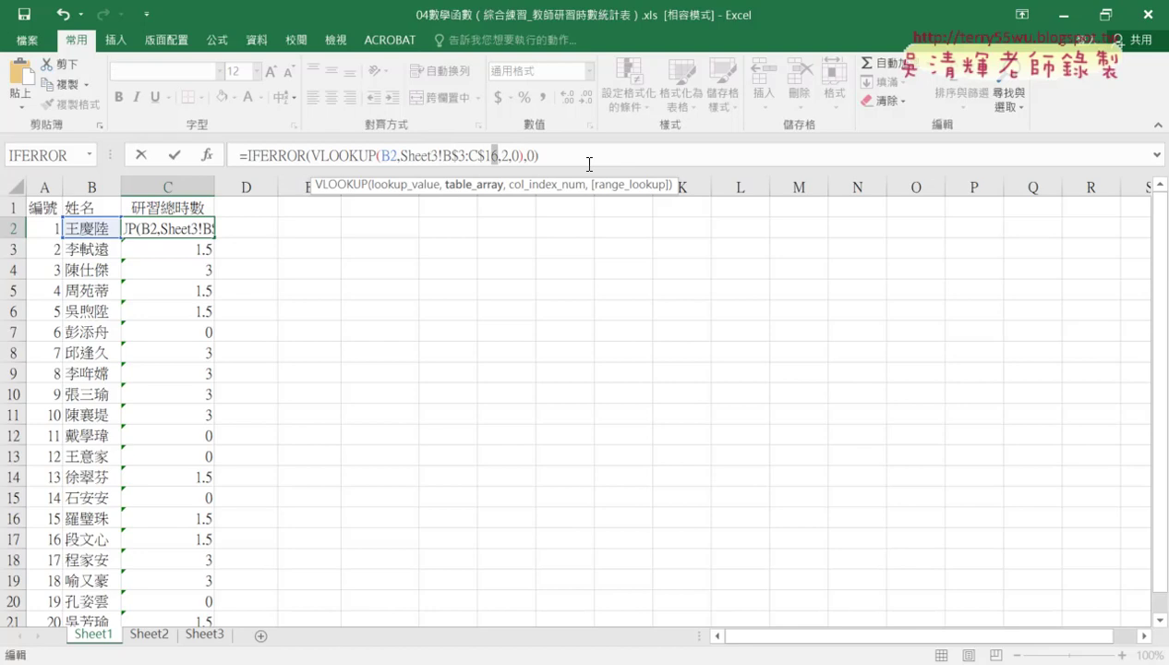
{"action": "type", "text": "4"}
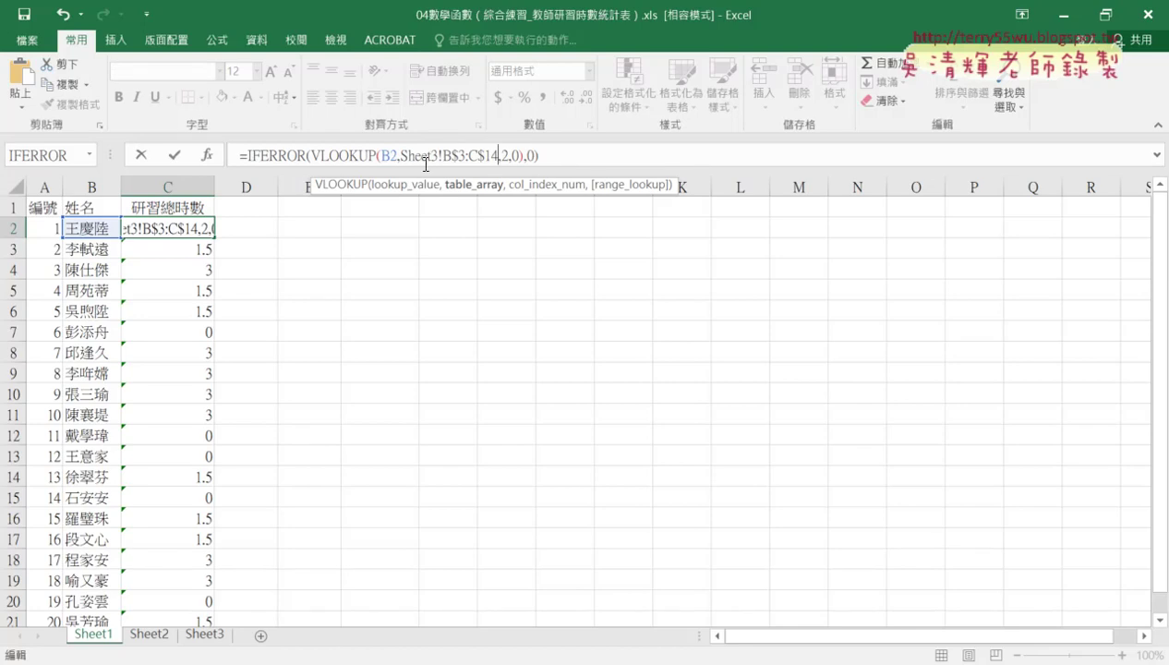
{"action": "left_click", "coordinate": [178, 153]}
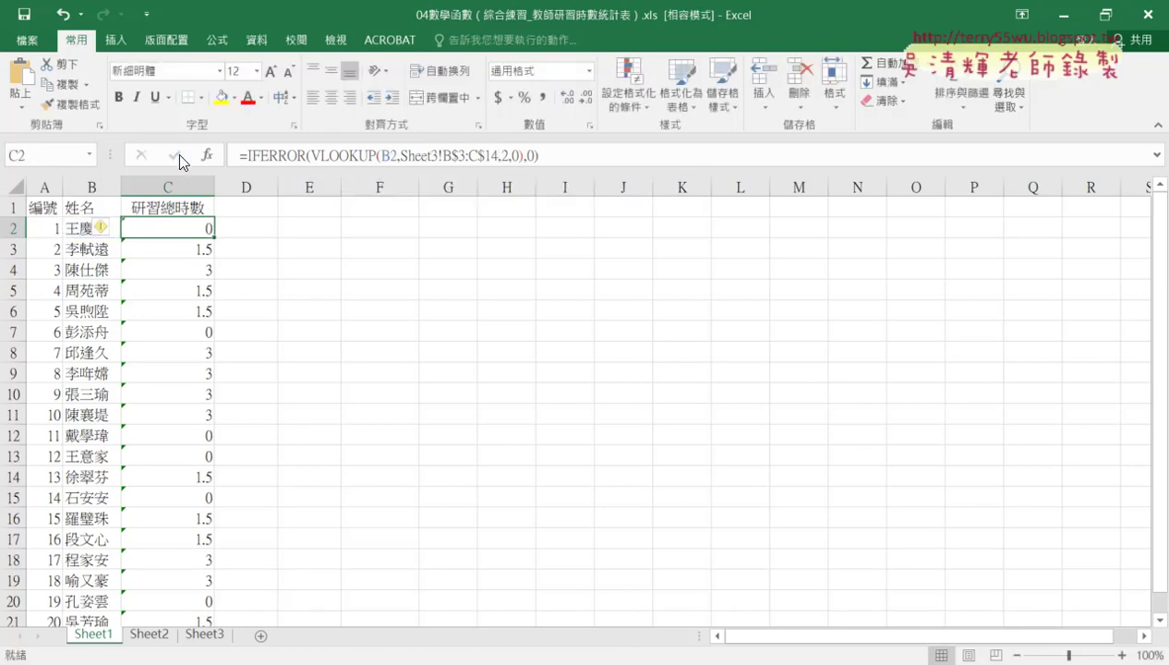
{"action": "double_click", "coordinate": [216, 238]}
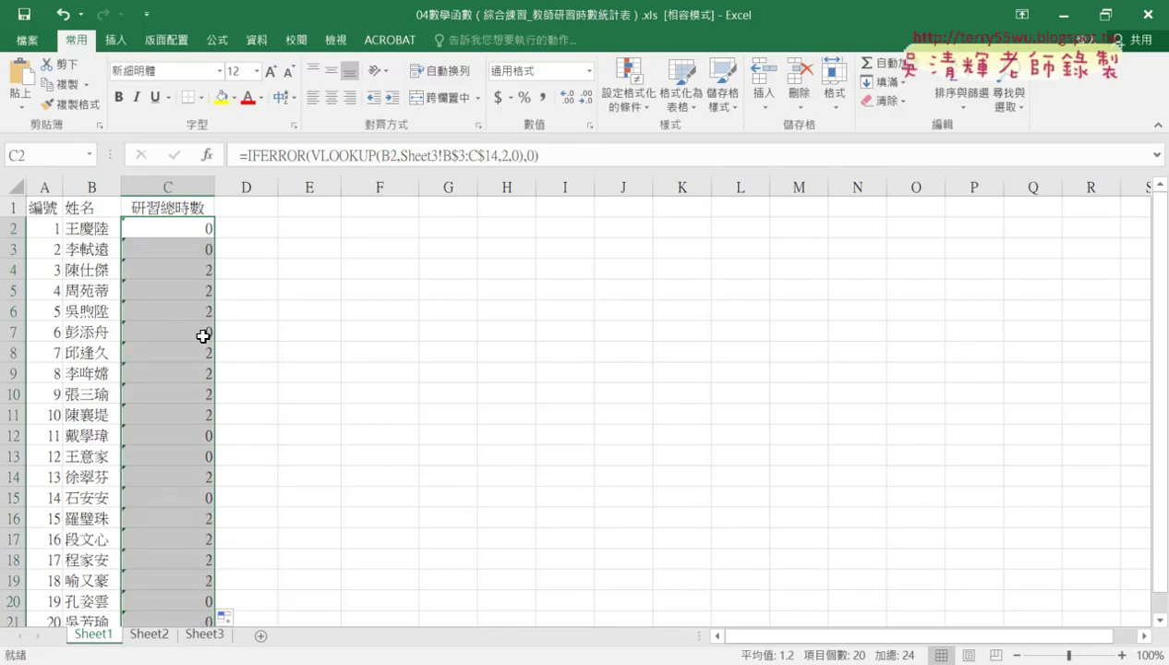
{"action": "scroll", "coordinate": [198, 344], "scroll_direction": "down", "scroll_amount": 1}
{"action": "scroll", "coordinate": [198, 344], "scroll_direction": "up", "scroll_amount": 1}
{"action": "key", "text": "ctrl+z"}
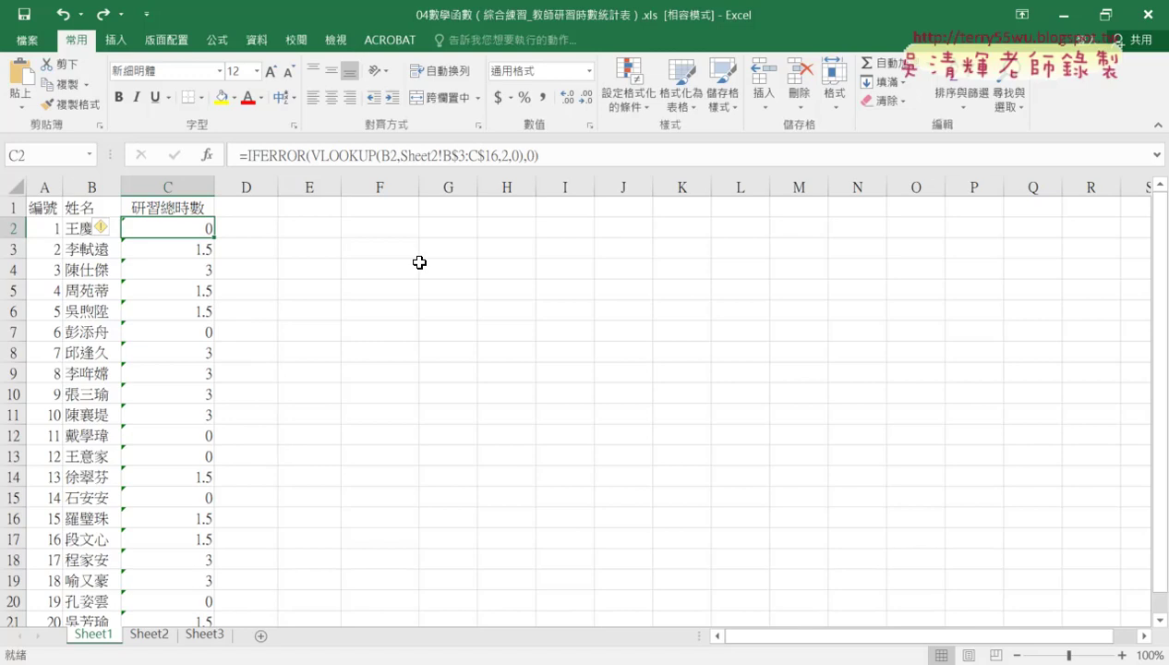
Copy the IFERROR(VLOOKUP(...Sheet2...)) expression and append a plus sign to C2's formula
{"action": "left_click", "coordinate": [245, 156]}
{"action": "left_click_drag", "start_coordinate": [247, 156], "coordinate": [538, 156]}
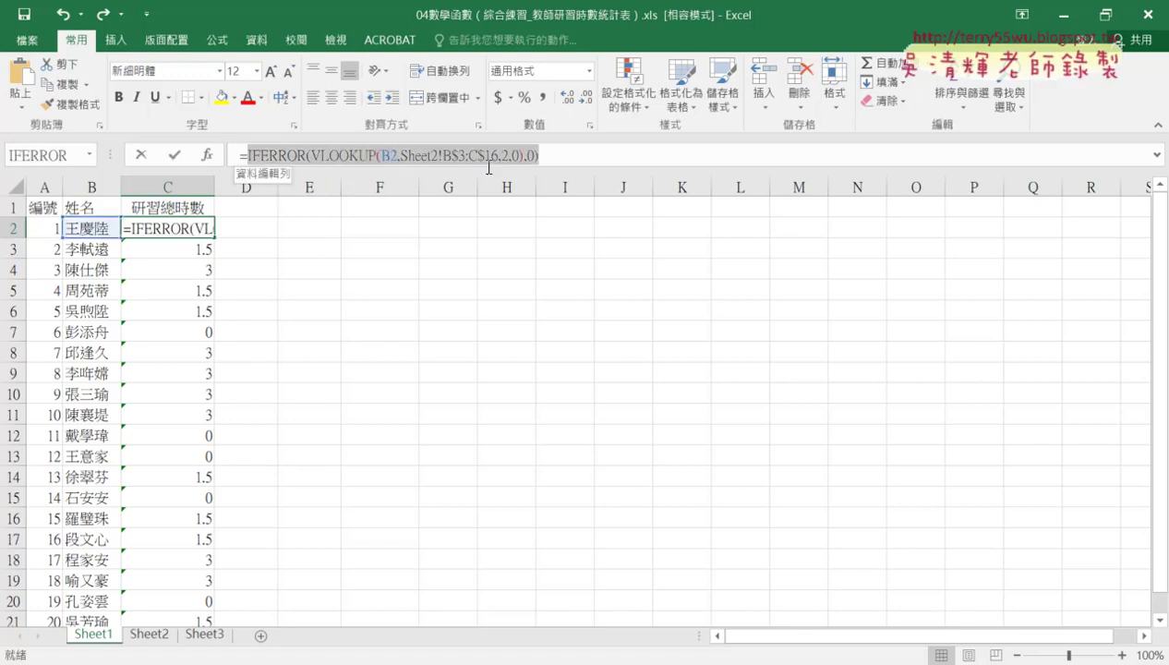
{"action": "right_click", "coordinate": [492, 163]}
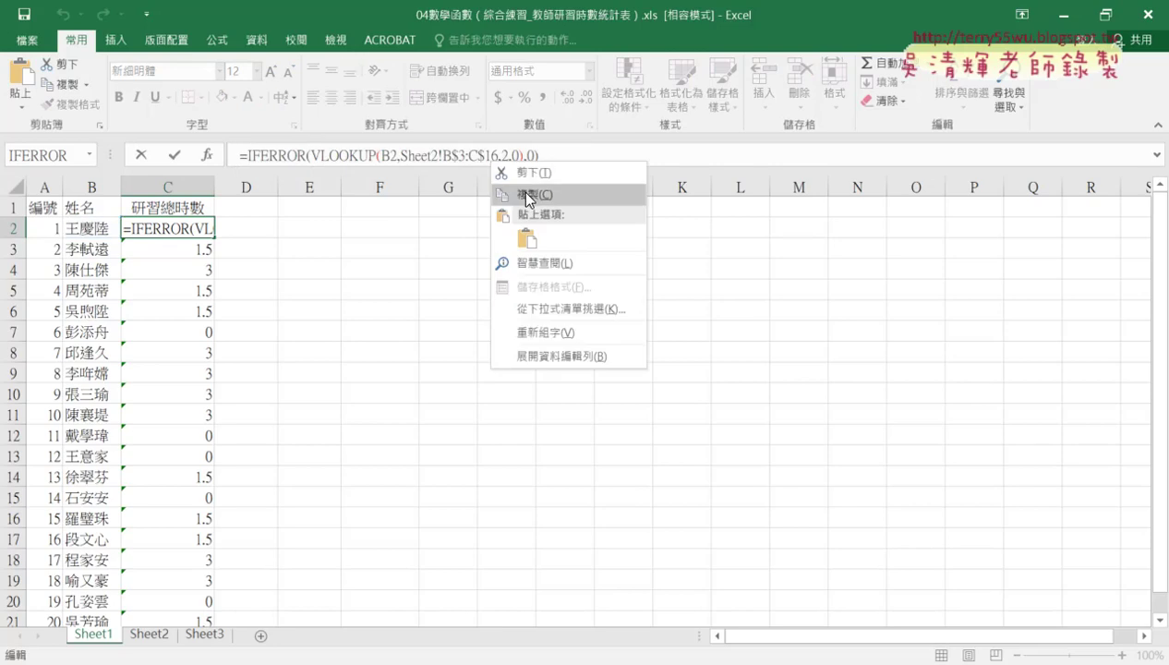
{"action": "left_click", "coordinate": [526, 192]}
{"action": "left_click", "coordinate": [577, 155]}
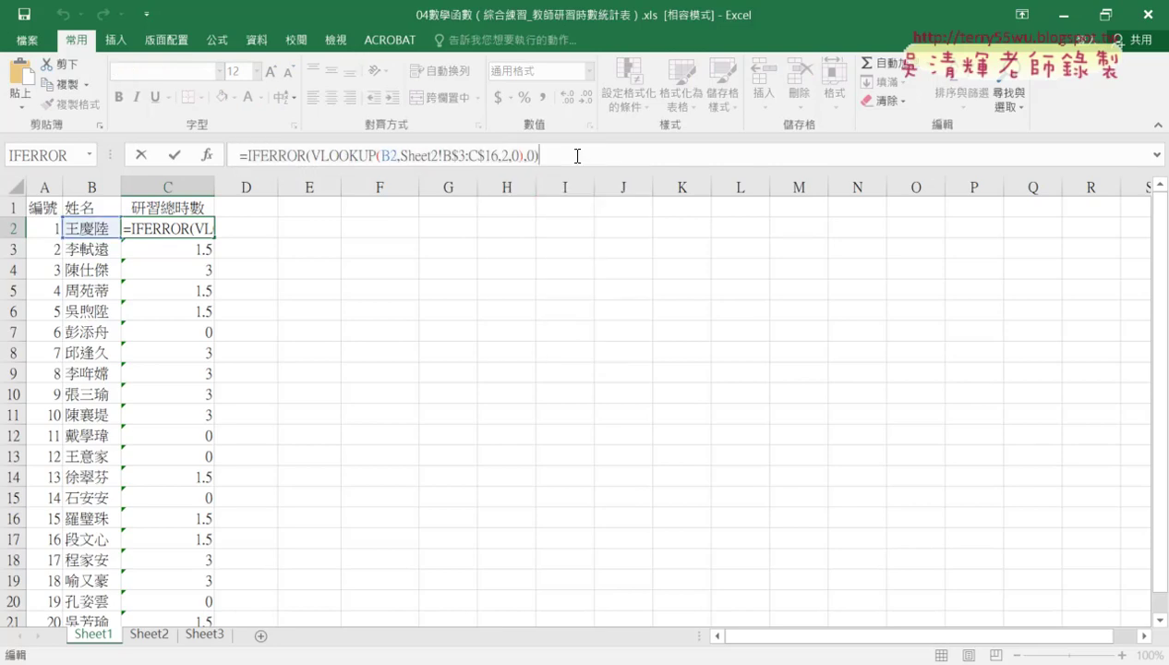
{"action": "type", "text": "+"}
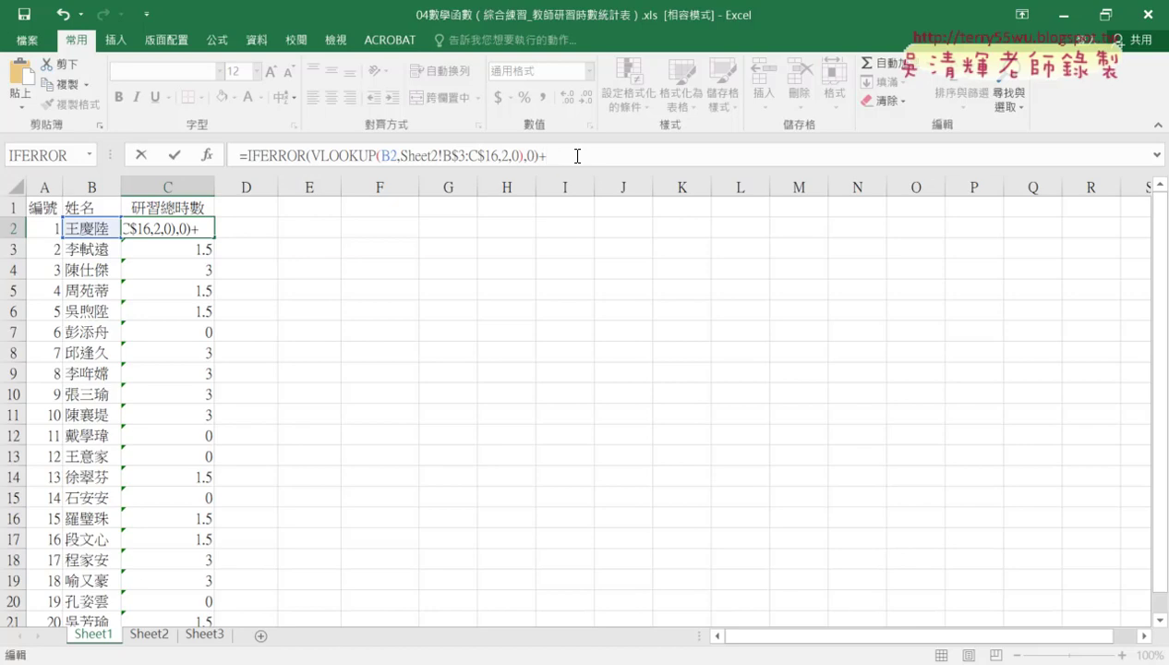
Paste a second lookup after the plus, changed to Sheet3!B$3:C$14, and commit it
{"action": "key", "text": "ctrl+v"}
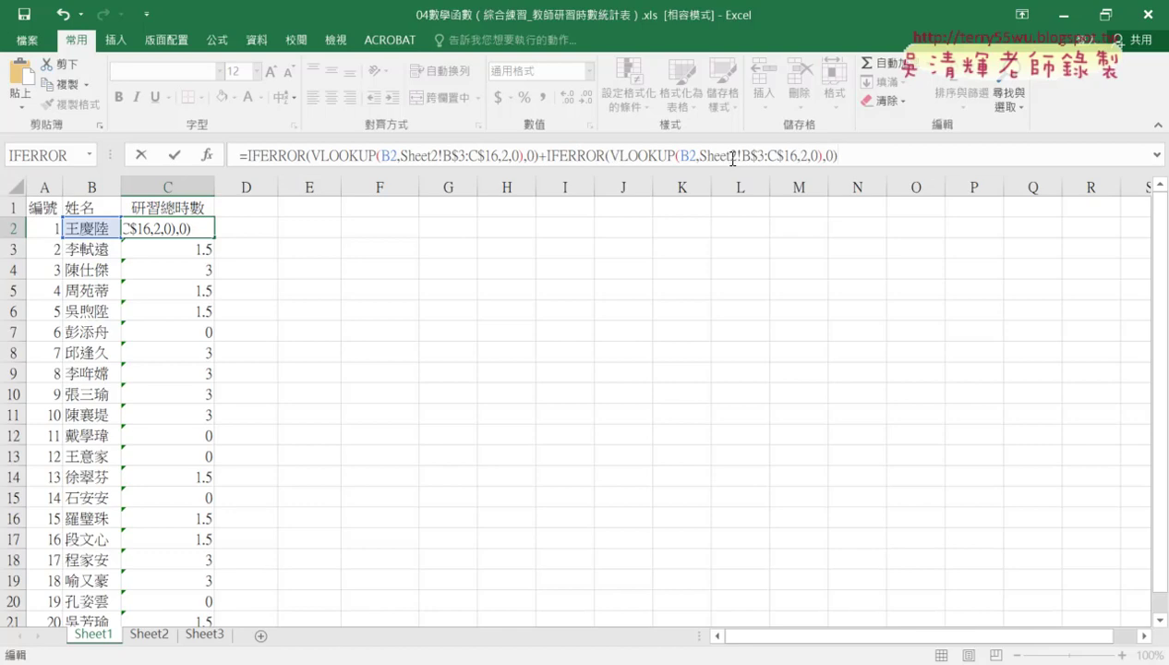
{"action": "left_click_drag", "start_coordinate": [724, 158], "coordinate": [735, 159]}
{"action": "type", "text": "3"}
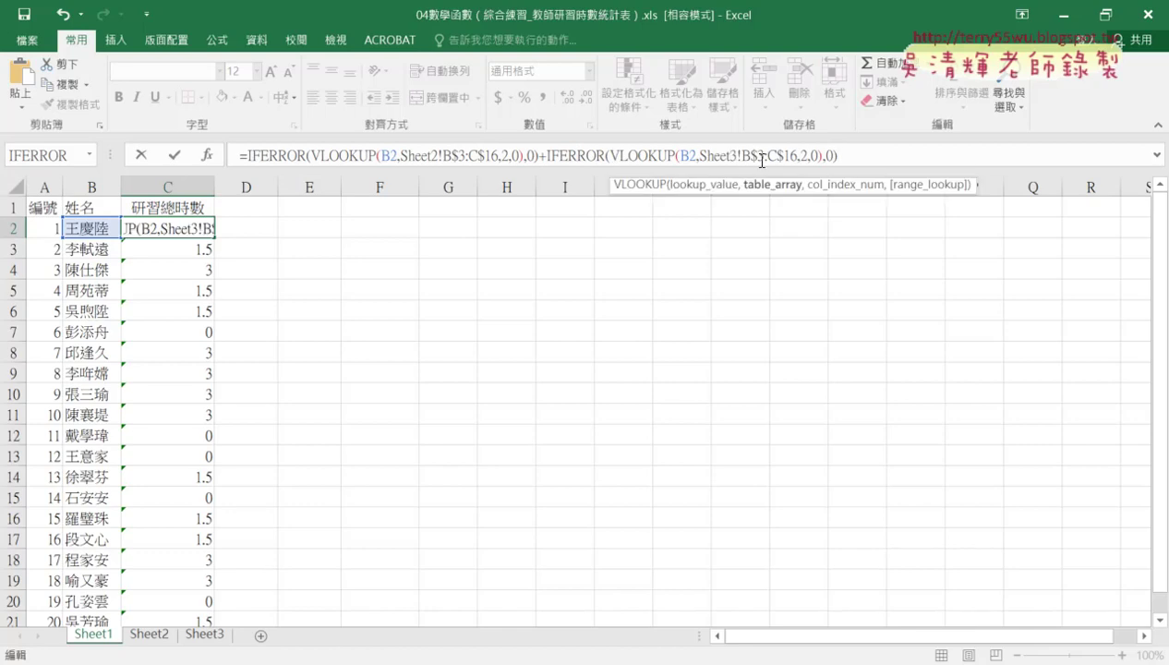
{"action": "left_click_drag", "start_coordinate": [790, 157], "coordinate": [796, 157]}
{"action": "type", "text": "4"}
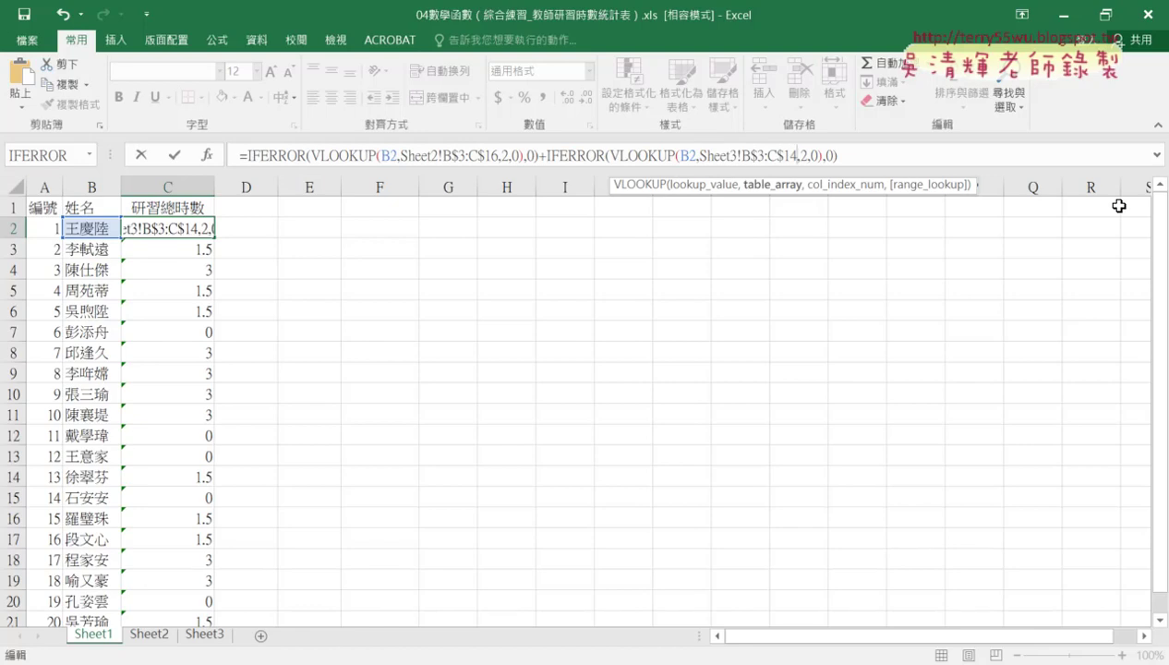
{"action": "left_click", "coordinate": [175, 157]}
Fill the combined formula from C2 down to C21, giving totals summing to 55.5 hours
{"action": "double_click", "coordinate": [214, 237]}
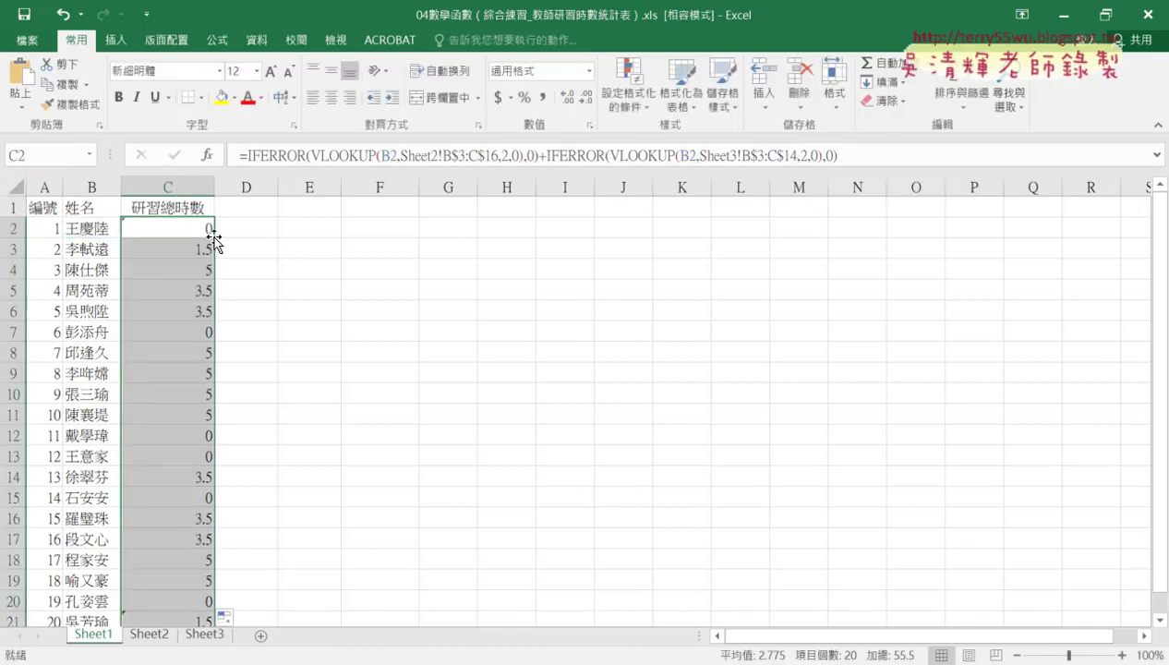
{"action": "scroll", "coordinate": [236, 310], "scroll_direction": "down", "scroll_amount": 1}
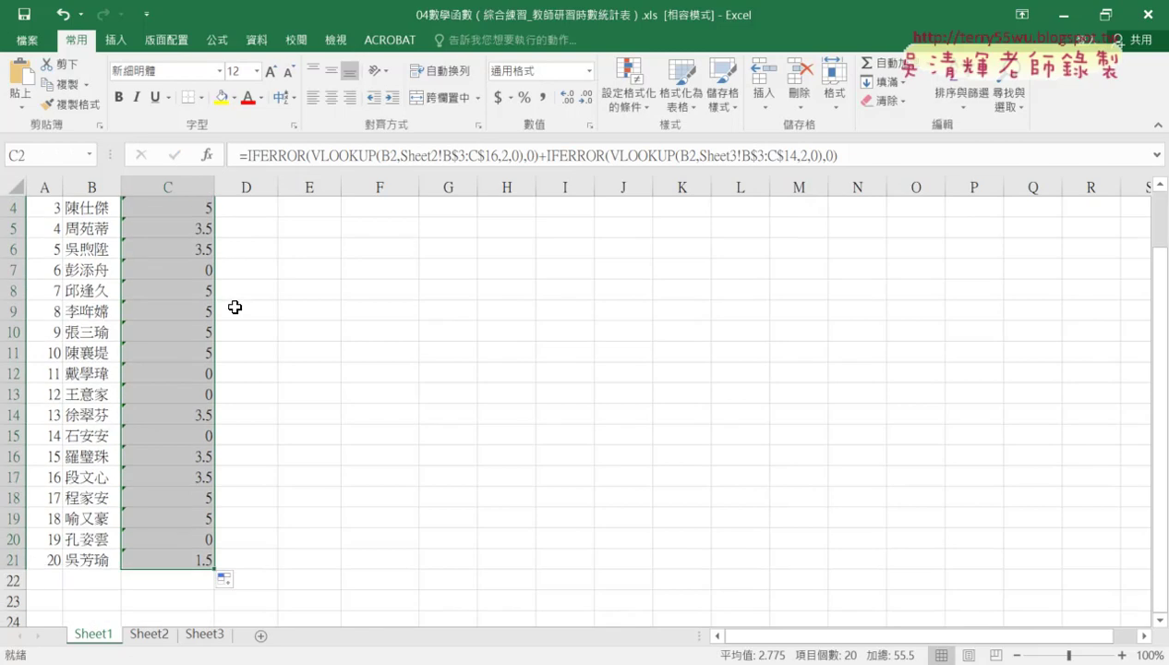
{"action": "scroll", "coordinate": [277, 314], "scroll_direction": "up", "scroll_amount": 1}
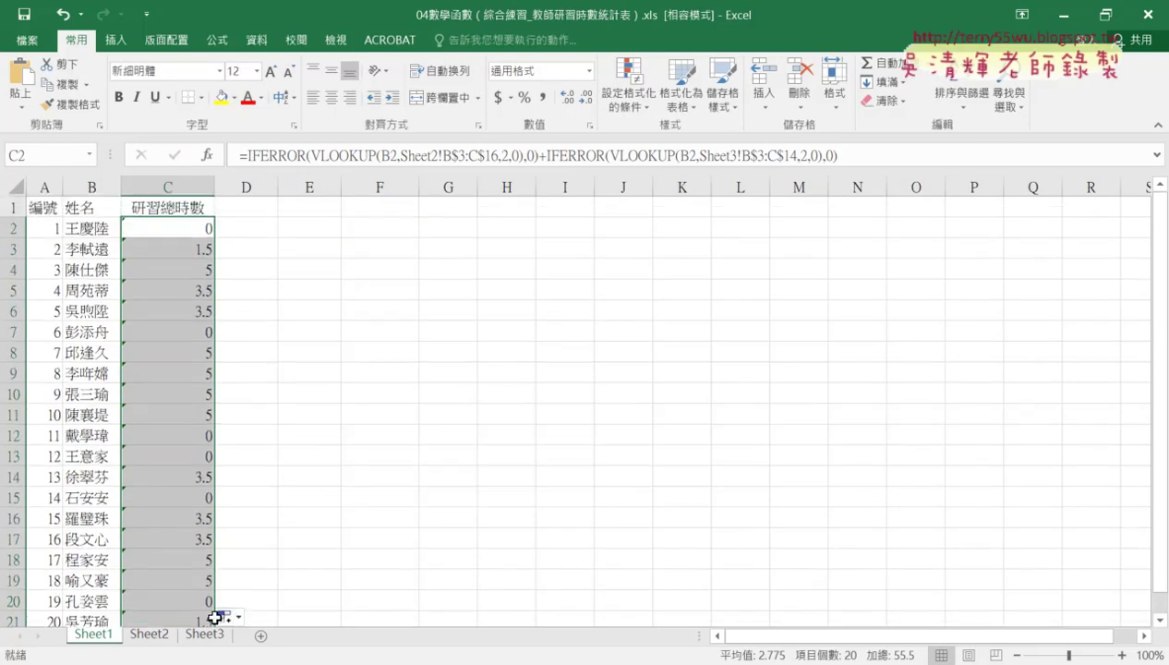